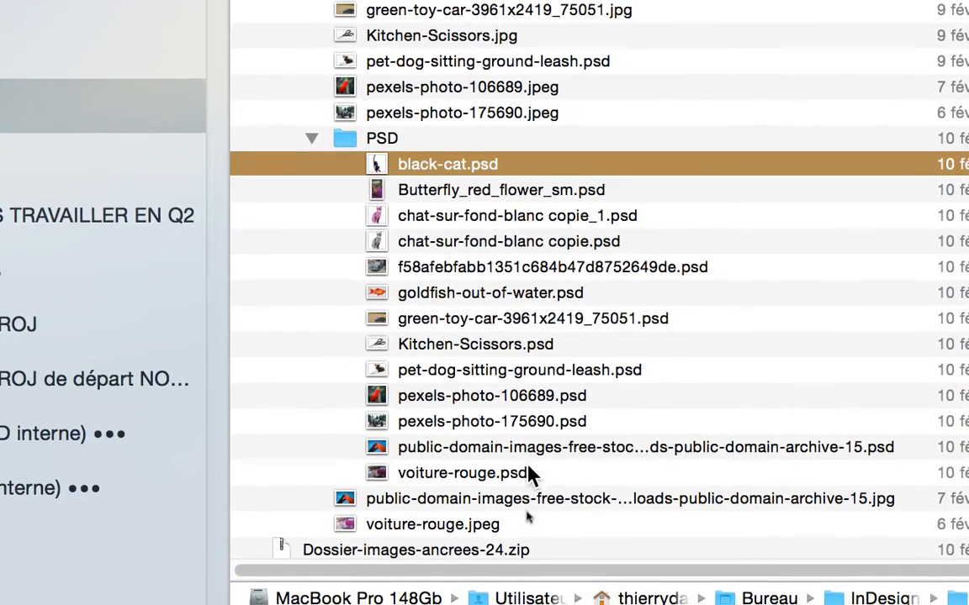
Step: Move all PSD files from black-cat.psd to voiture-rouge.psd out of the PSD subfolder into Links, replacing every existing same-named file
left_click(504, 473, "shift")
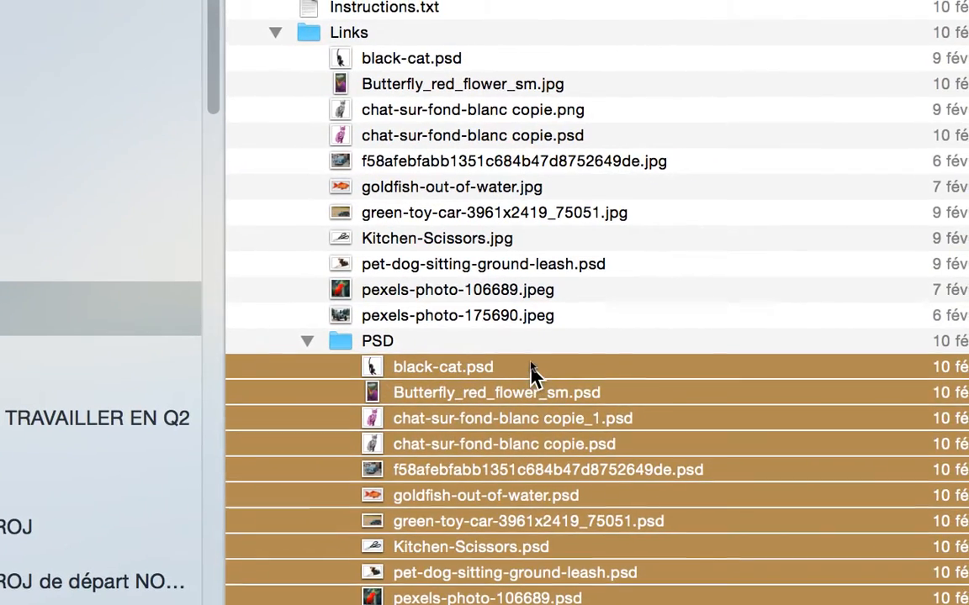
left_click(531, 368)
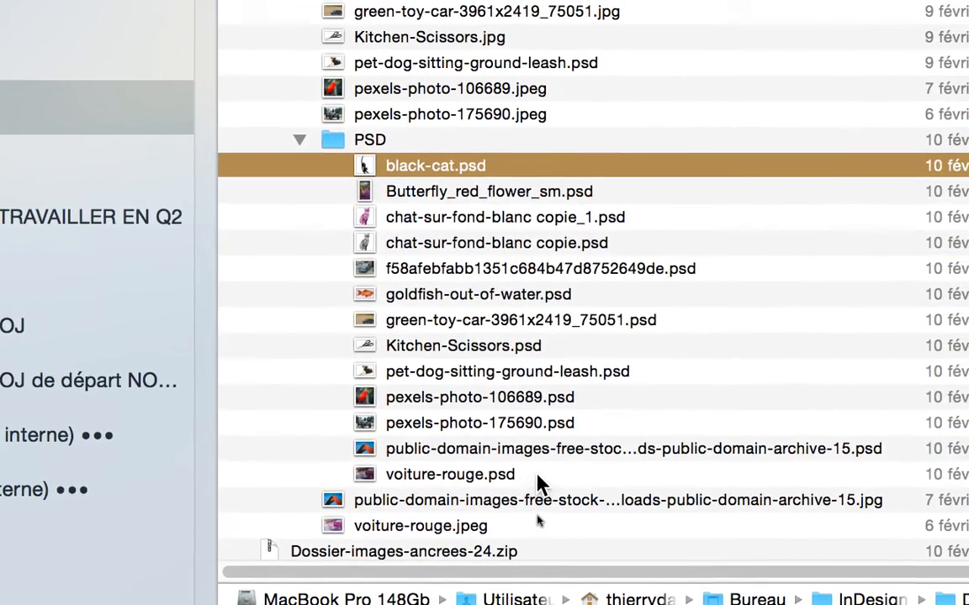
left_click(537, 477, "shift")
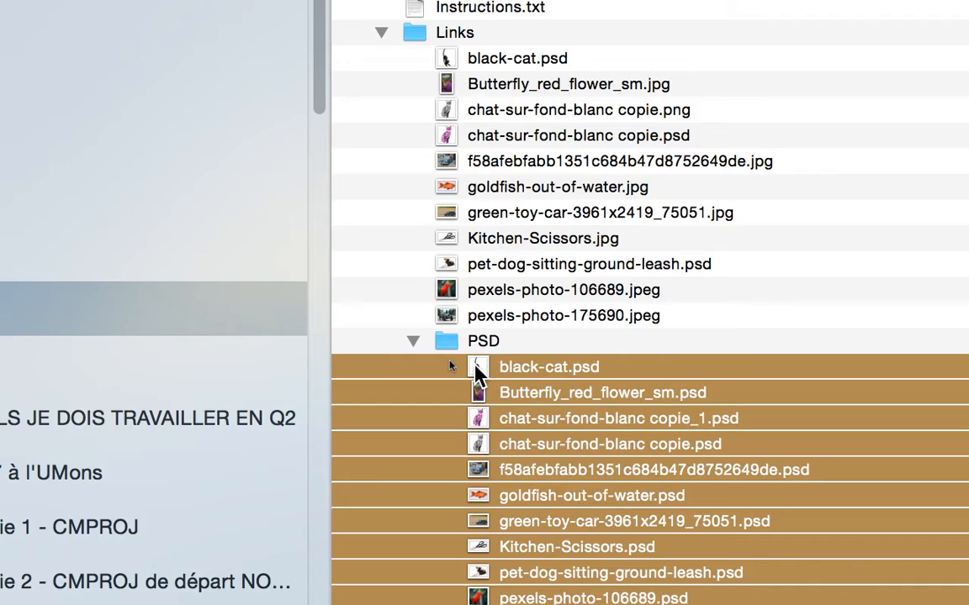
left_click_drag(476, 367, 488, 85)
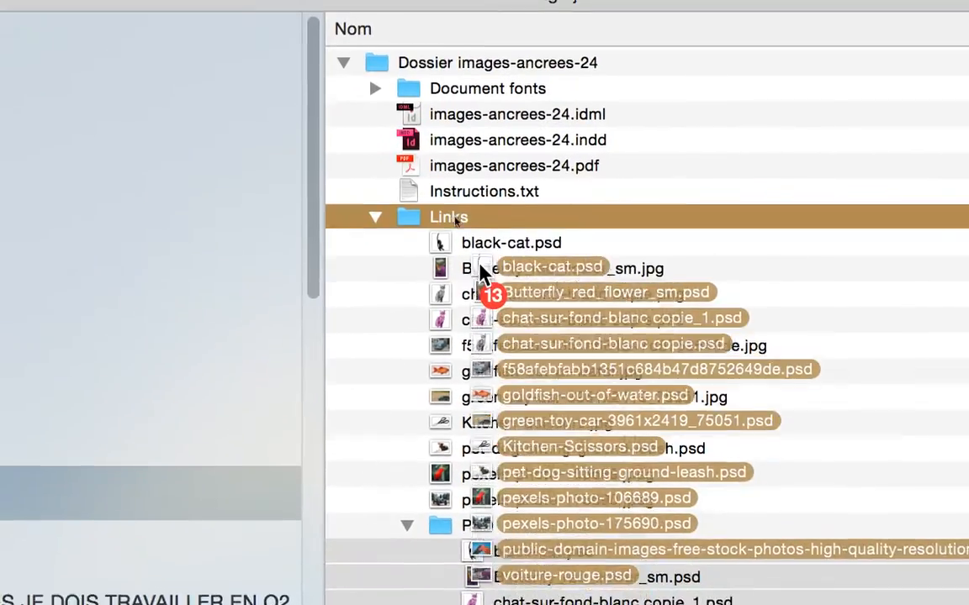
left_click_drag(479, 274, 461, 222)
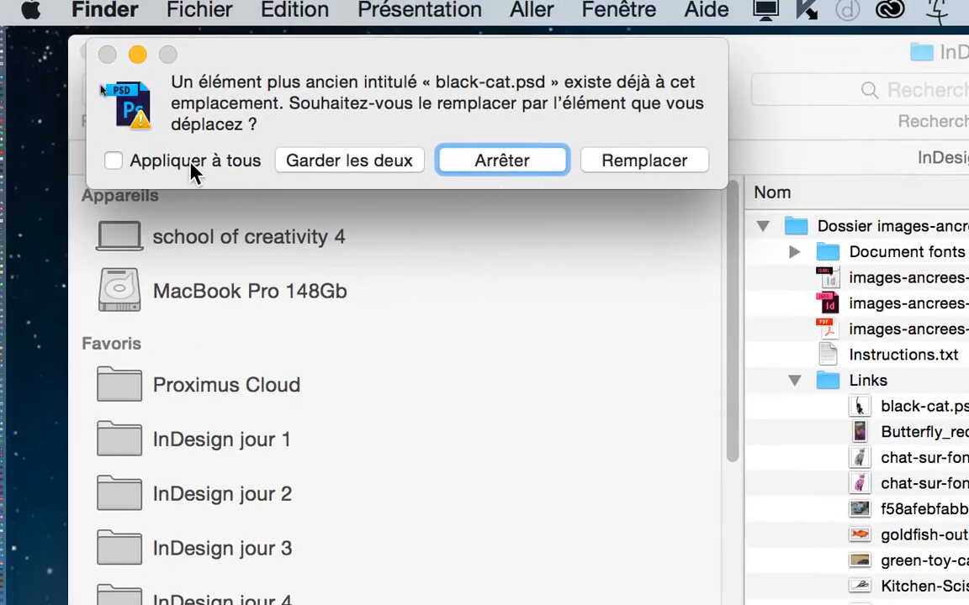
left_click(193, 169)
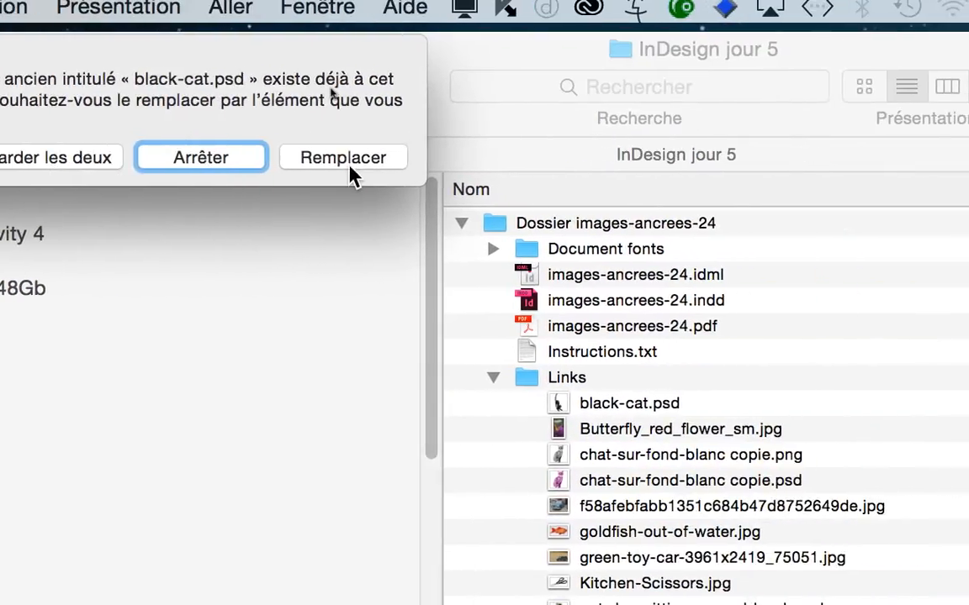
left_click(635, 167)
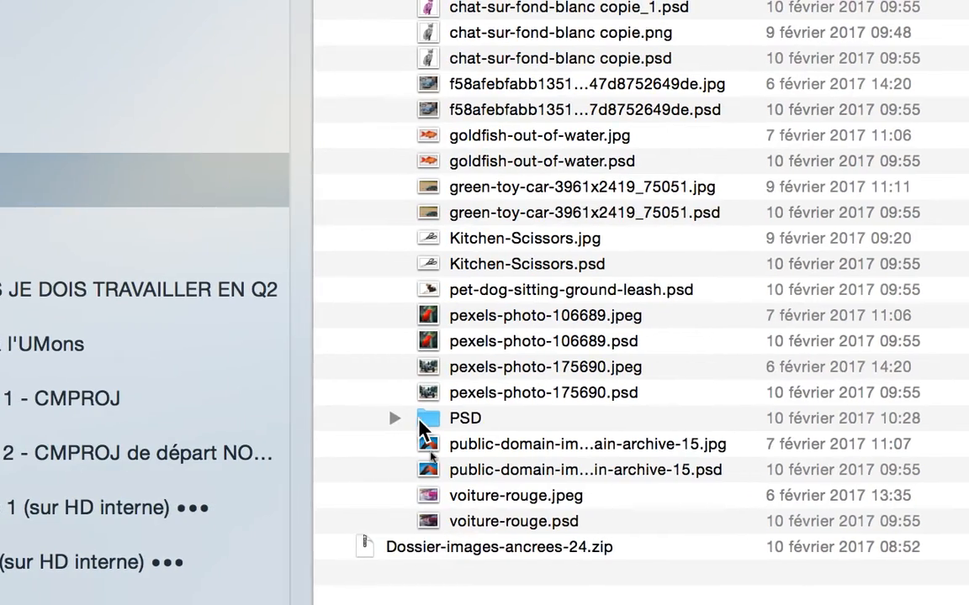
Step: Check the PSD subfolder and compare the JPG, JPEG and PNG images in Links with their same-named PSD versions
left_click(409, 421)
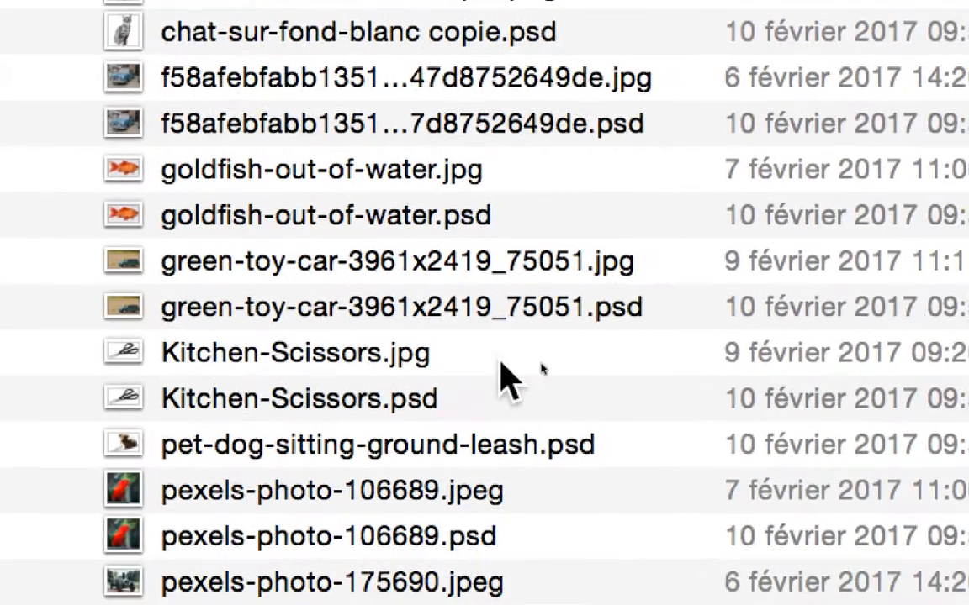
left_click(550, 416)
left_click(546, 460)
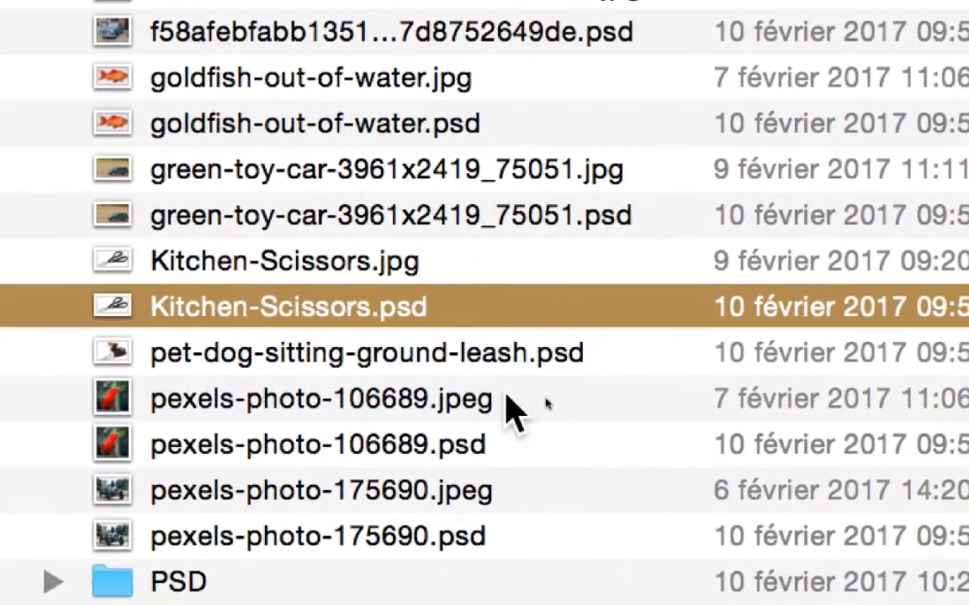
left_click(523, 462)
left_click(509, 412)
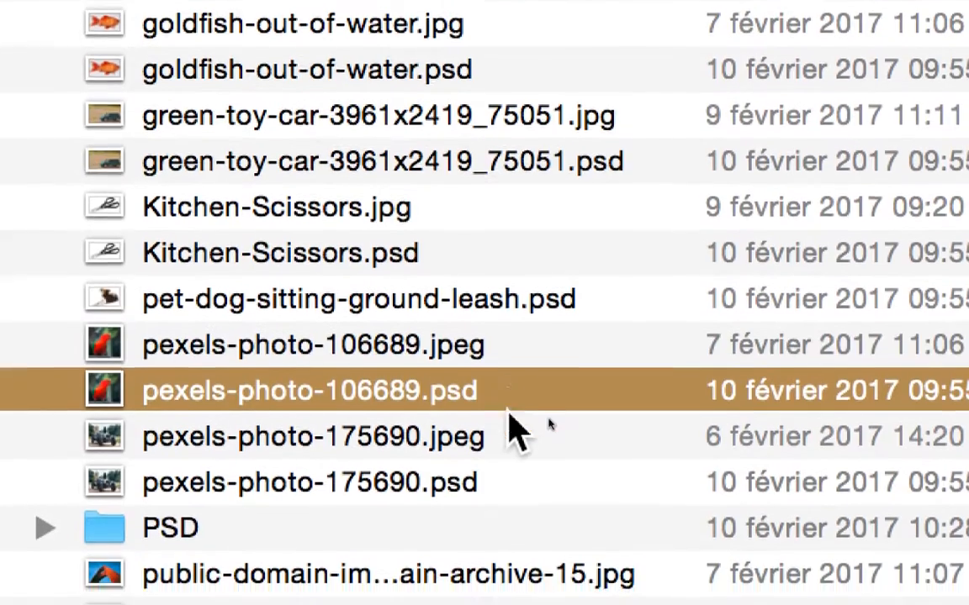
left_click(514, 445)
left_click(522, 492)
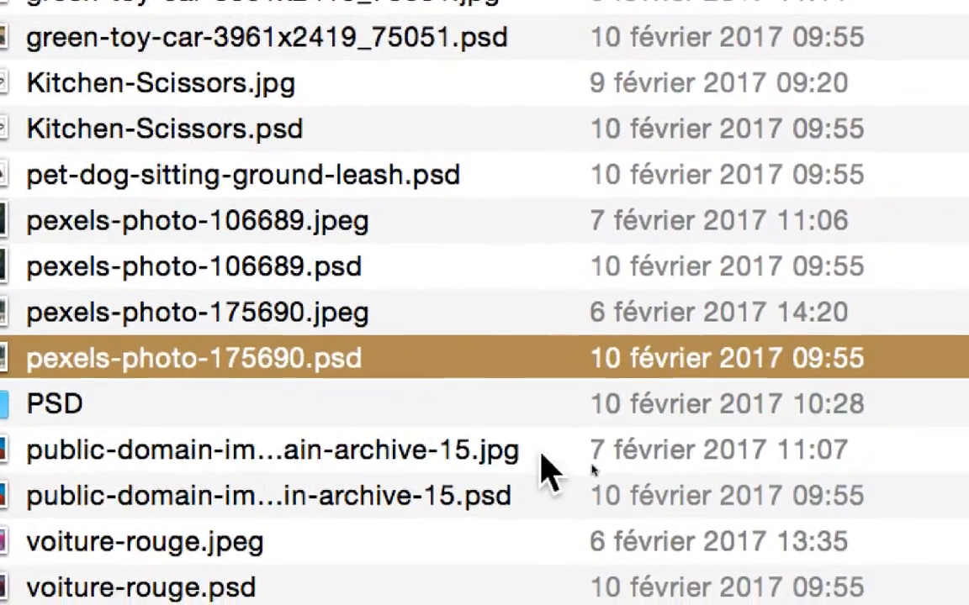
left_click(521, 533)
left_click(522, 580)
left_click(498, 472)
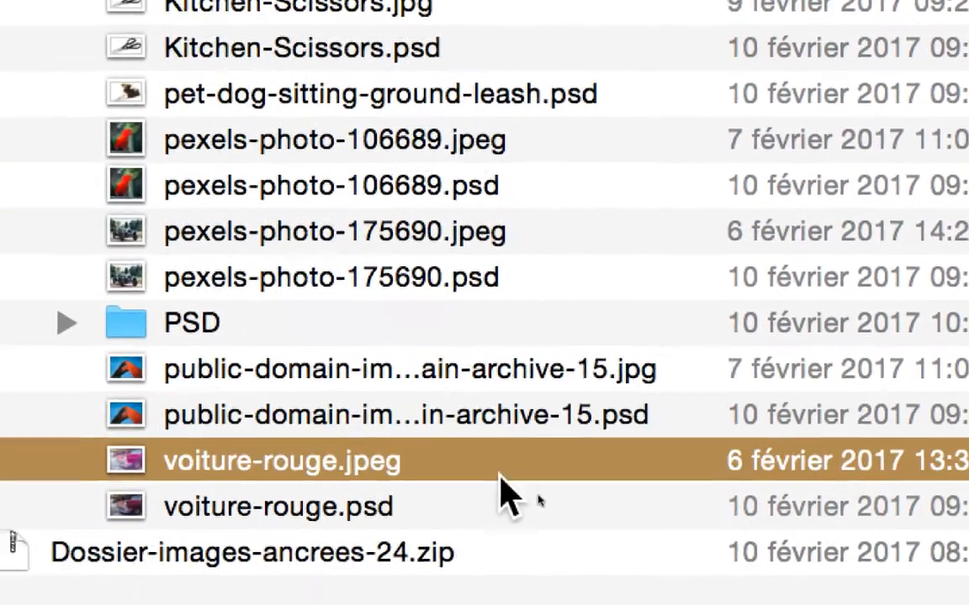
left_click(481, 515)
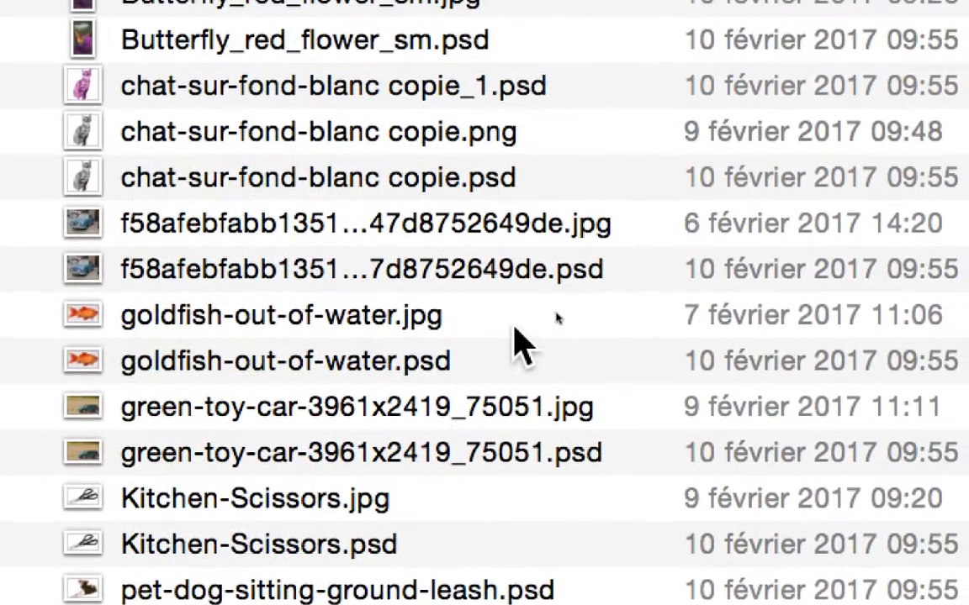
left_click(522, 7)
left_click(538, 43)
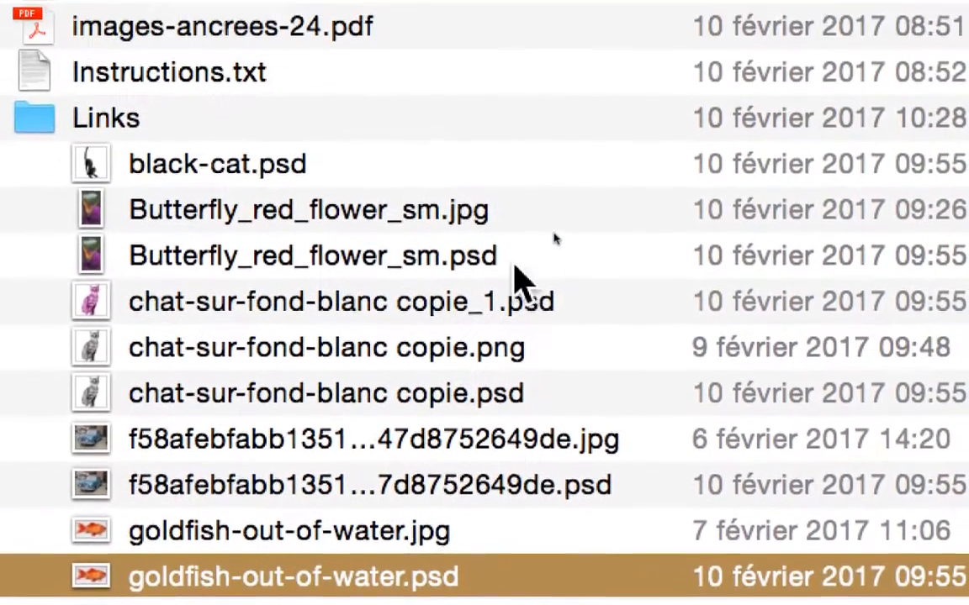
left_click(514, 248)
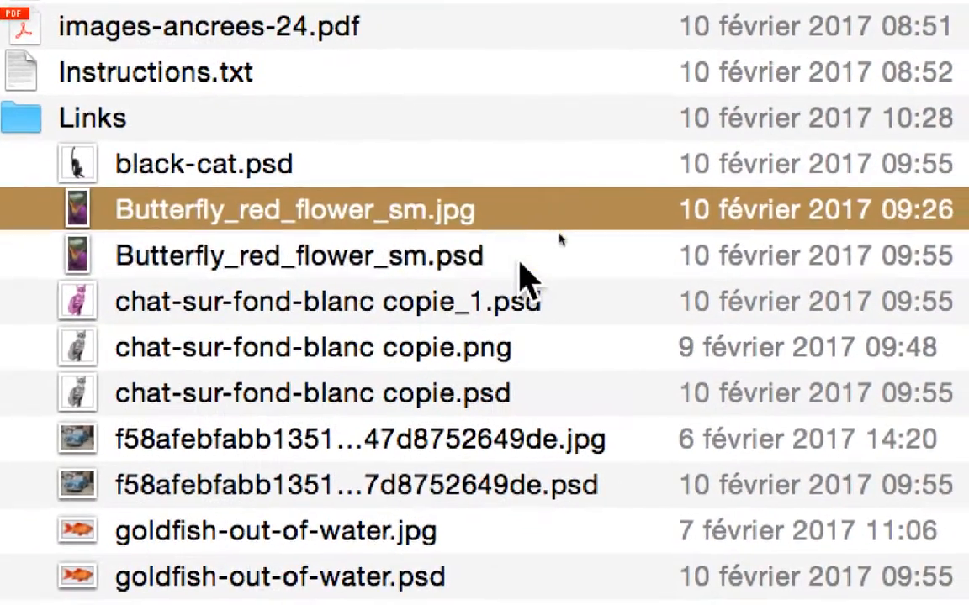
left_click(531, 286)
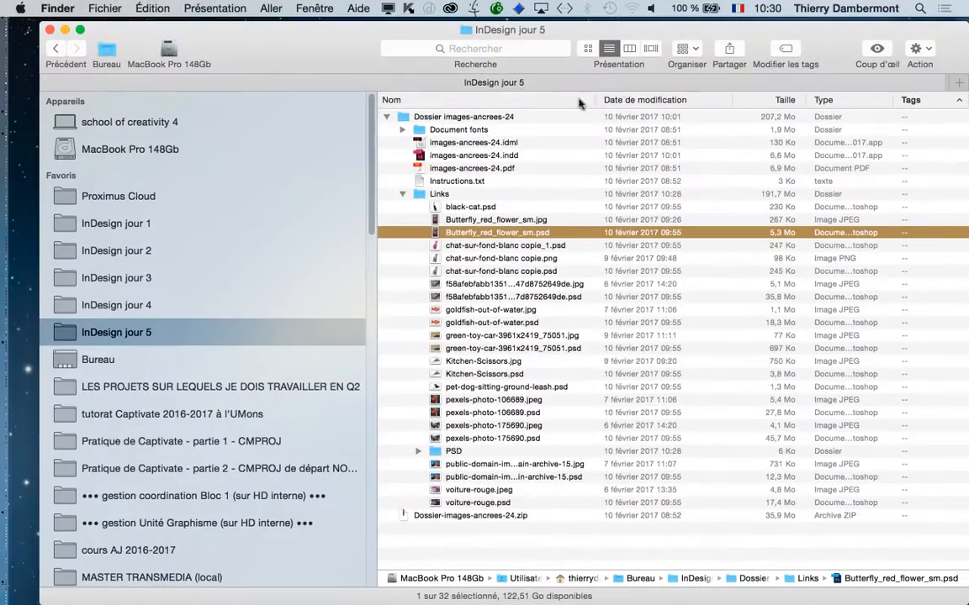
Step: Switch to InDesign, dismiss the new features window and hide all other applications
key("super+Tab")
key("super+Tab")
left_click(368, 326)
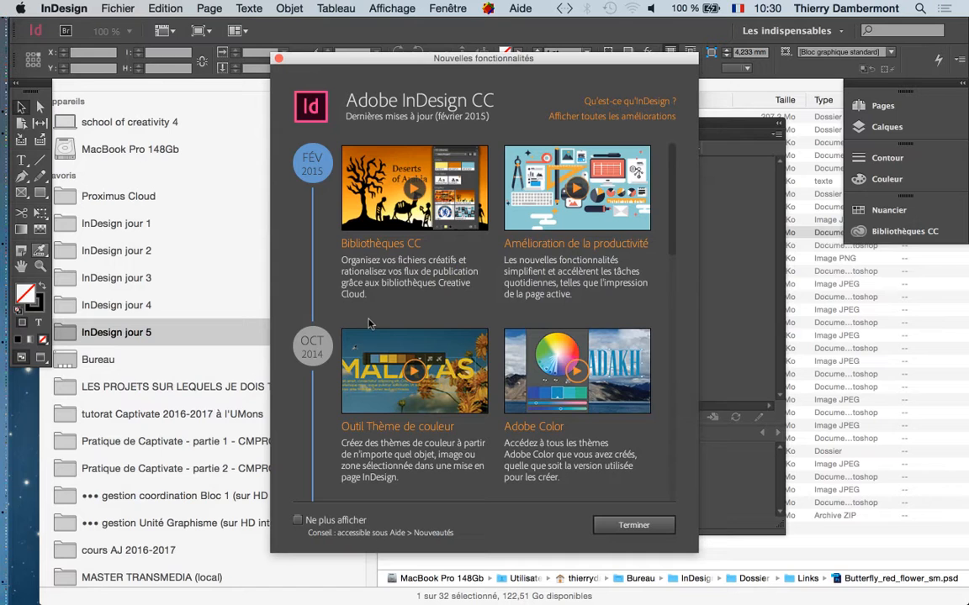
left_click(657, 530)
left_click(63, 9)
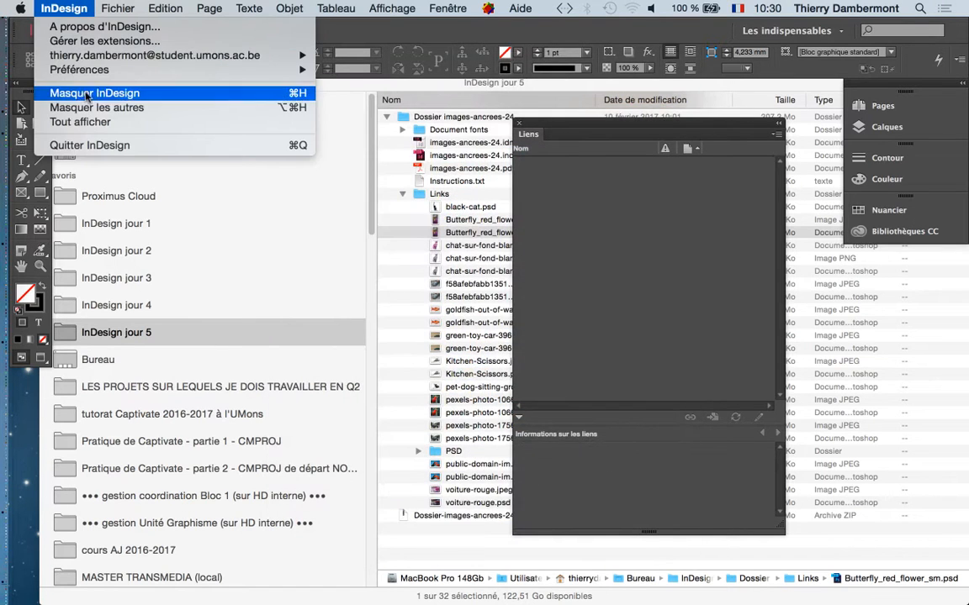
left_click(99, 108)
Step: Open the recent document images-ancrees-24.indd from the InDesign jour 5 folder without updating its modified links
left_click(128, 7)
mouse_move(162, 71)
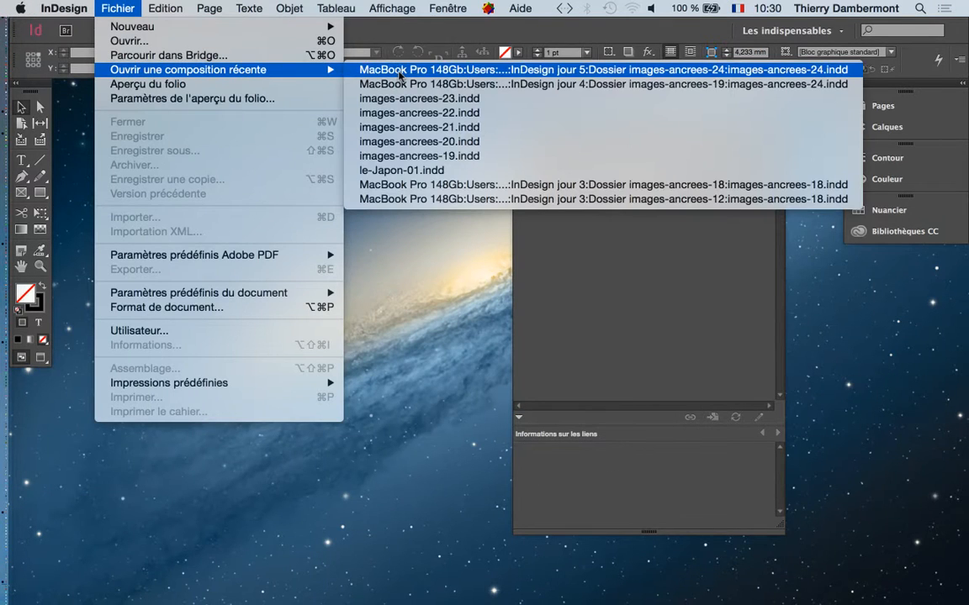
left_click(605, 71)
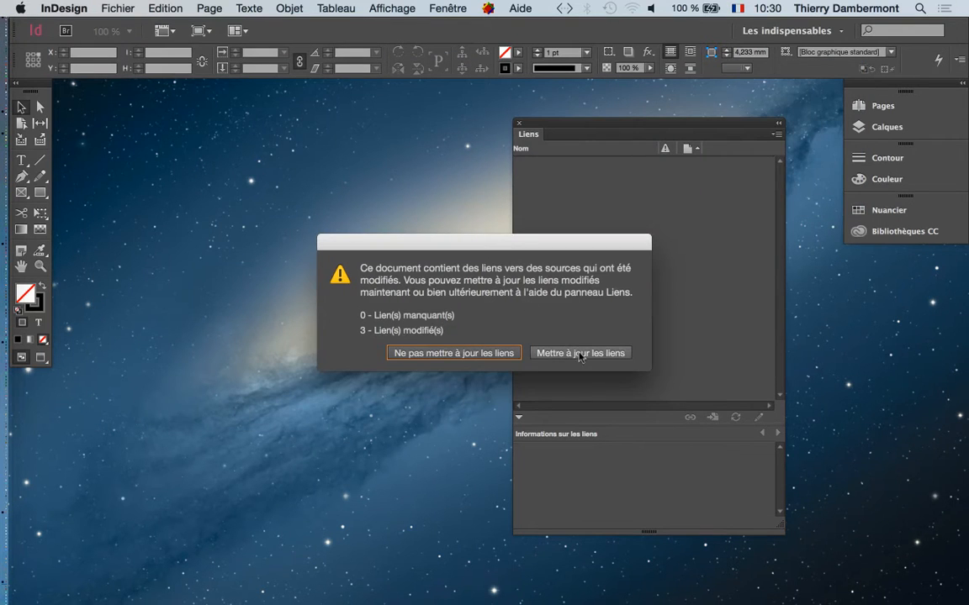
left_click(454, 353)
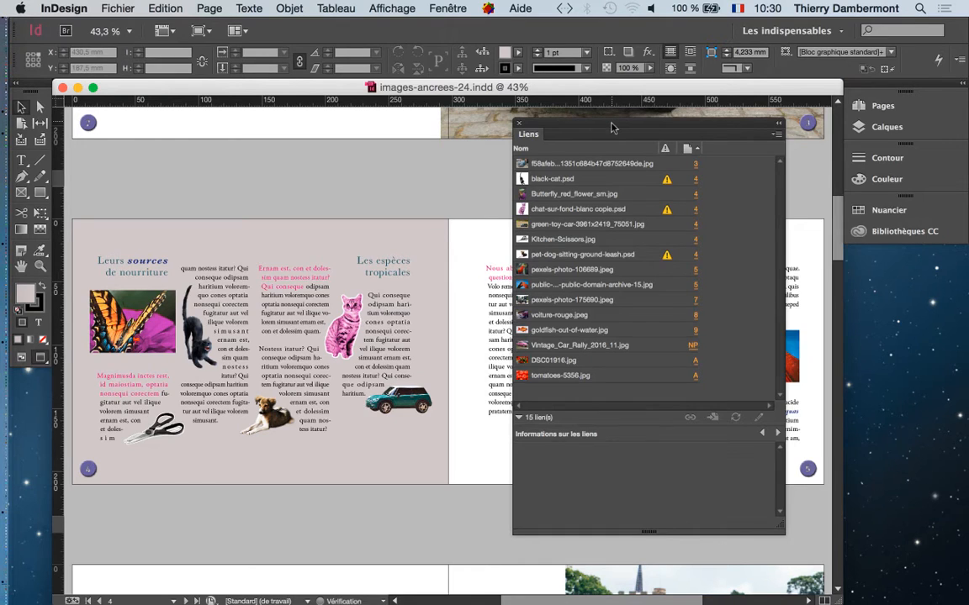
Step: Select all the document's links down to tomatoes-5356.jpg and start relinking them by file extension
left_click_drag(612, 128, 676, 122)
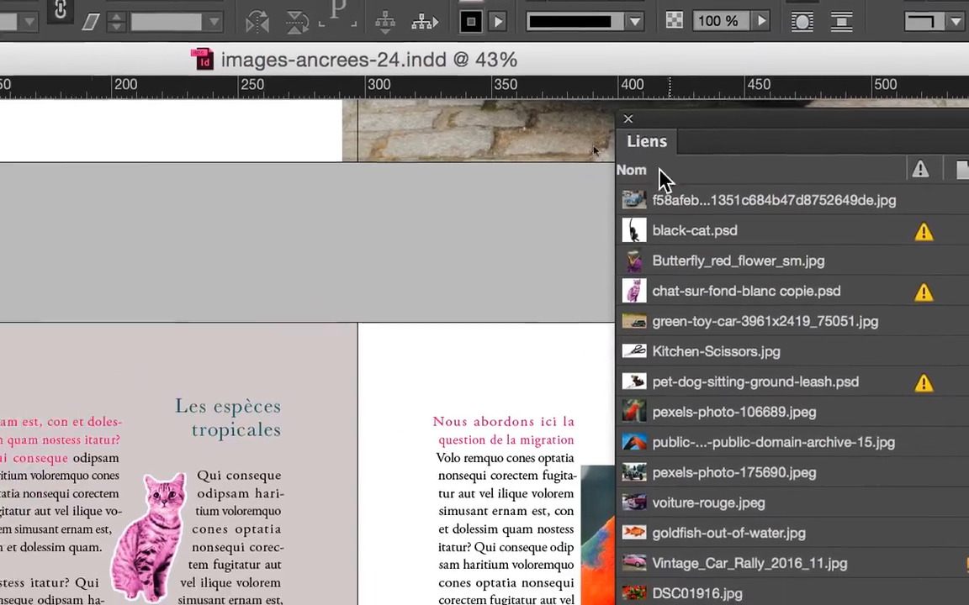
left_click(639, 181)
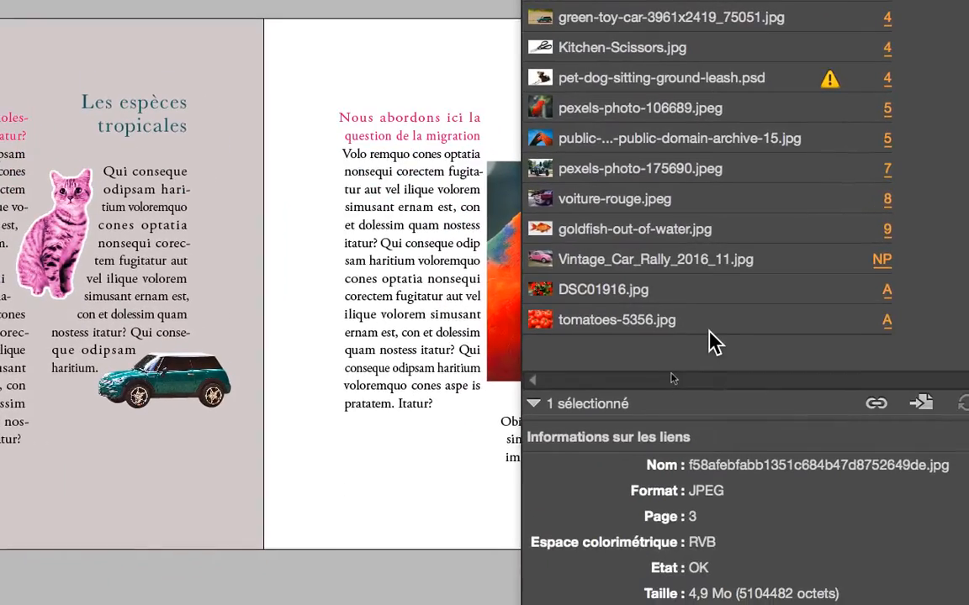
left_click(706, 340, "shift")
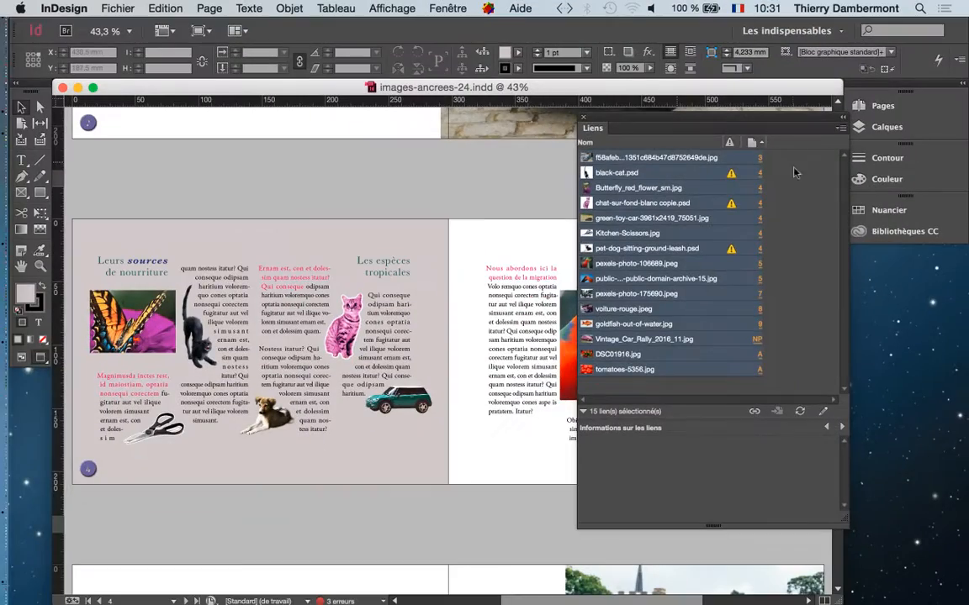
left_click_drag(810, 117, 767, 124)
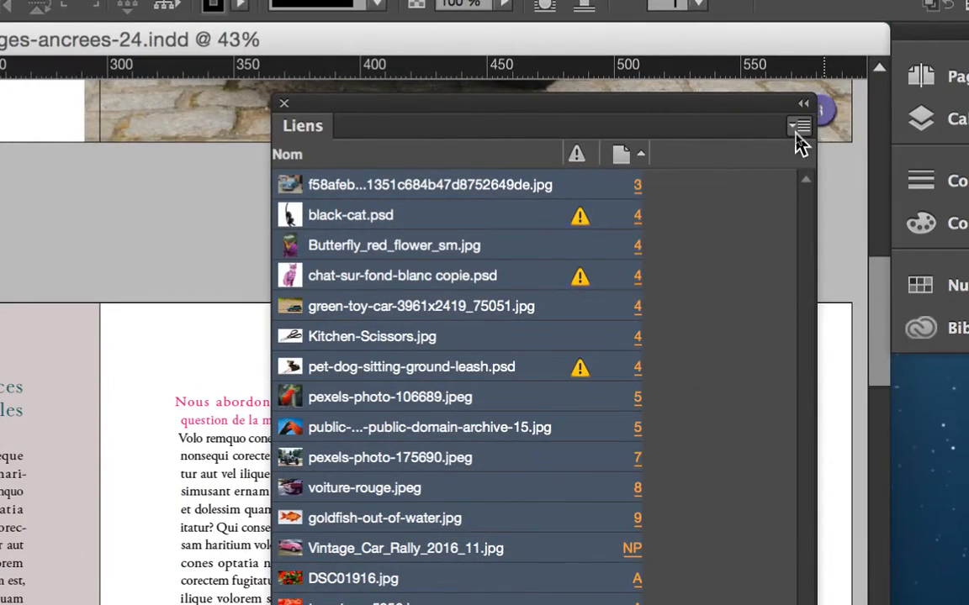
left_click(798, 130)
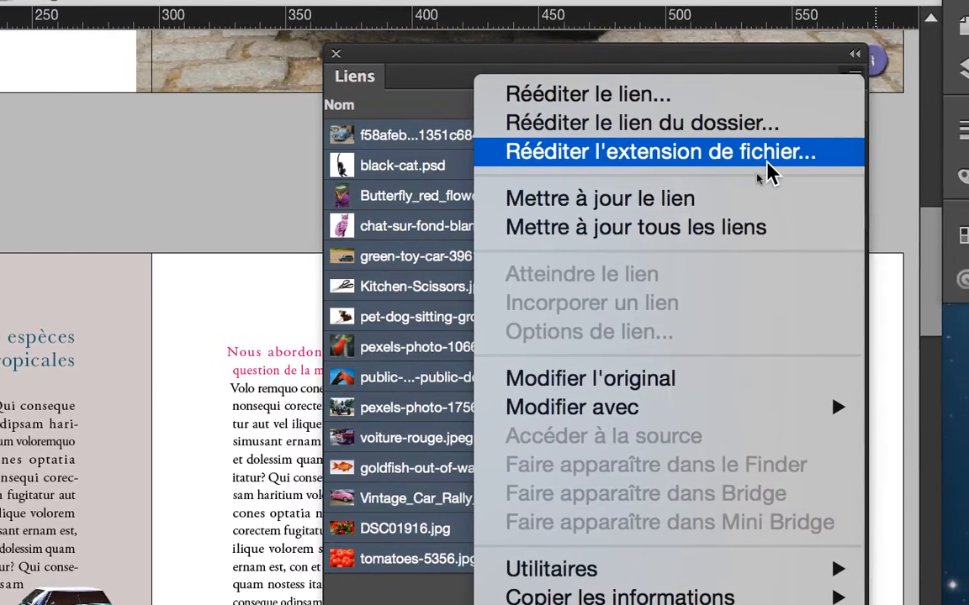
left_click(770, 162)
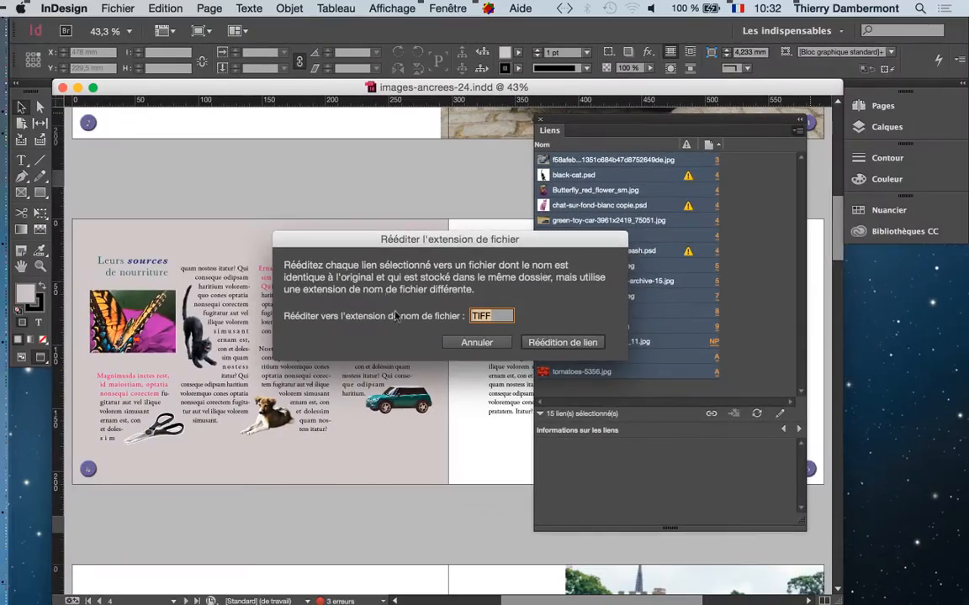
Step: Switch to Finder to check the Links folder for same-named PSD versions and inspect the PSD subfolder, then return to InDesign
key("super+Tab")
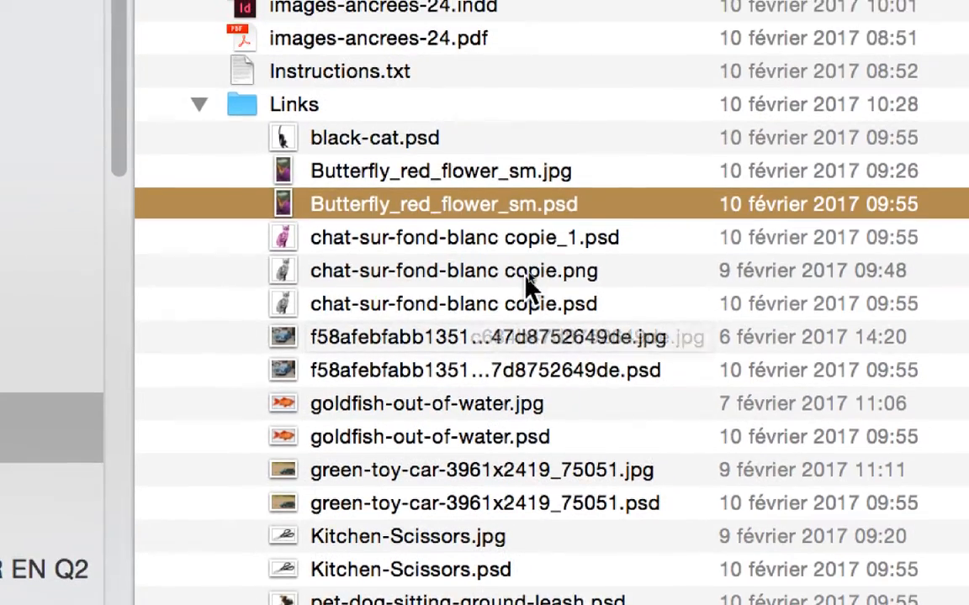
left_click(526, 275)
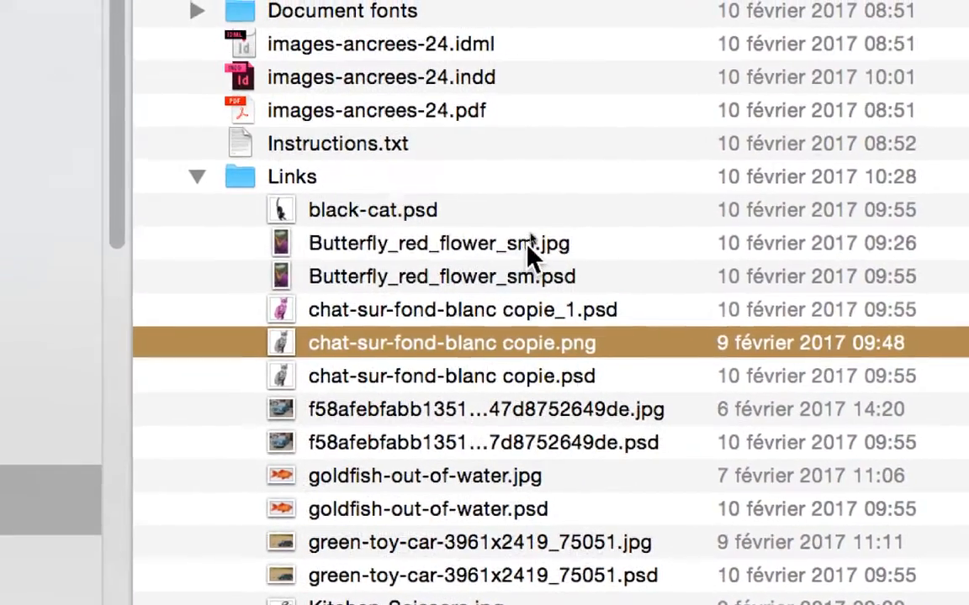
left_click(528, 179)
left_click(528, 259)
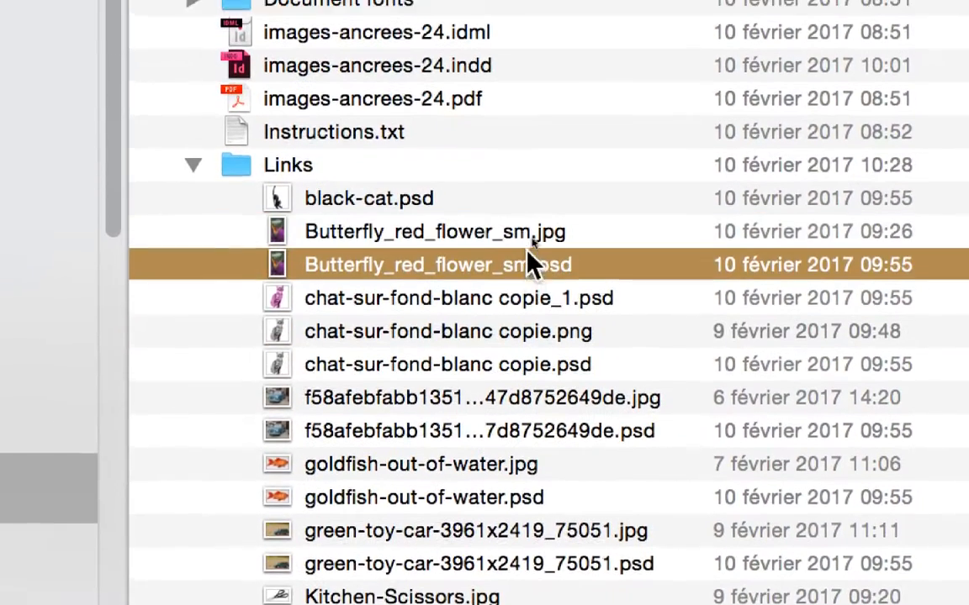
left_click(529, 225)
left_click(542, 259)
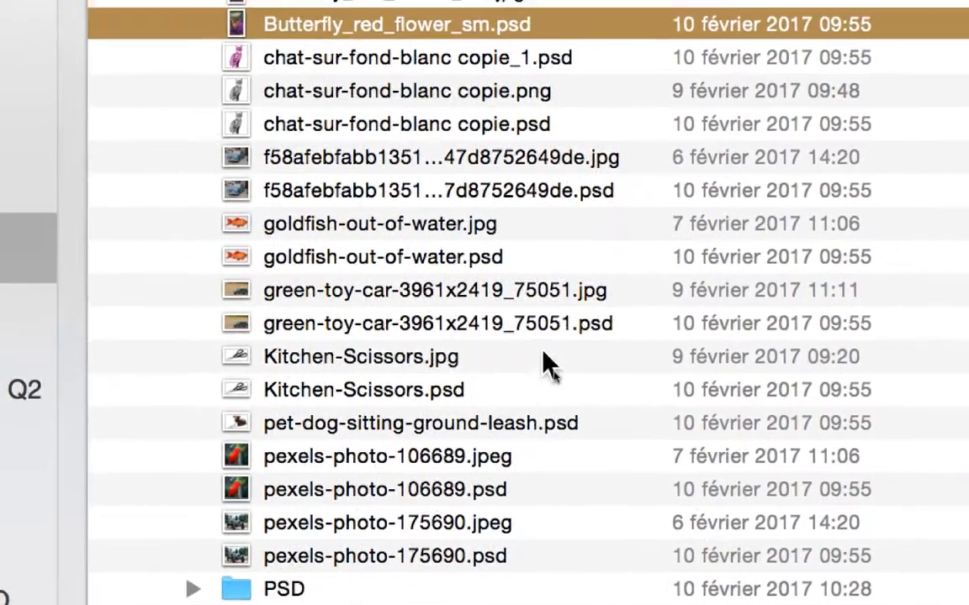
left_click(526, 341)
left_click(513, 383)
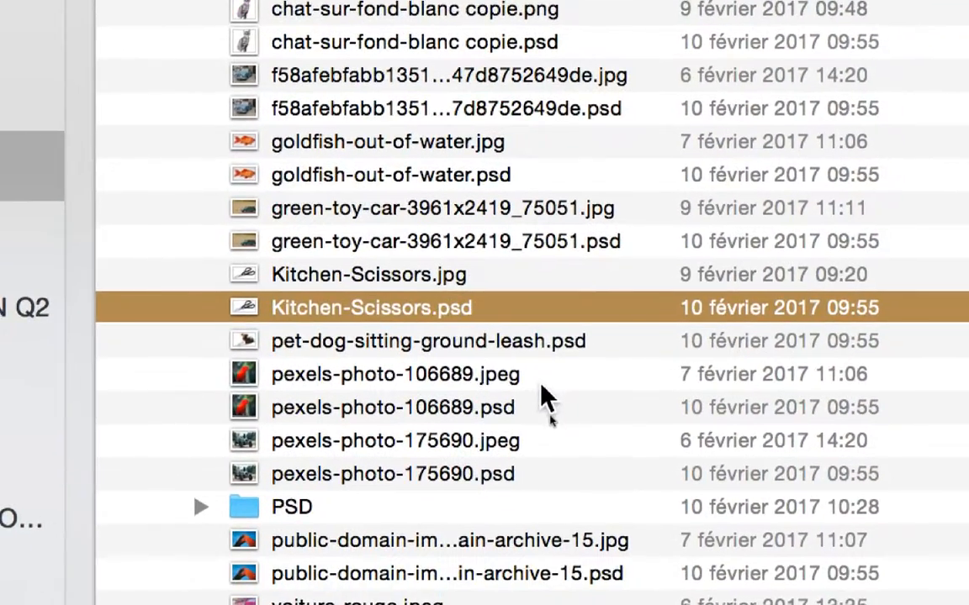
left_click(538, 427)
left_click(538, 460)
left_click(539, 401)
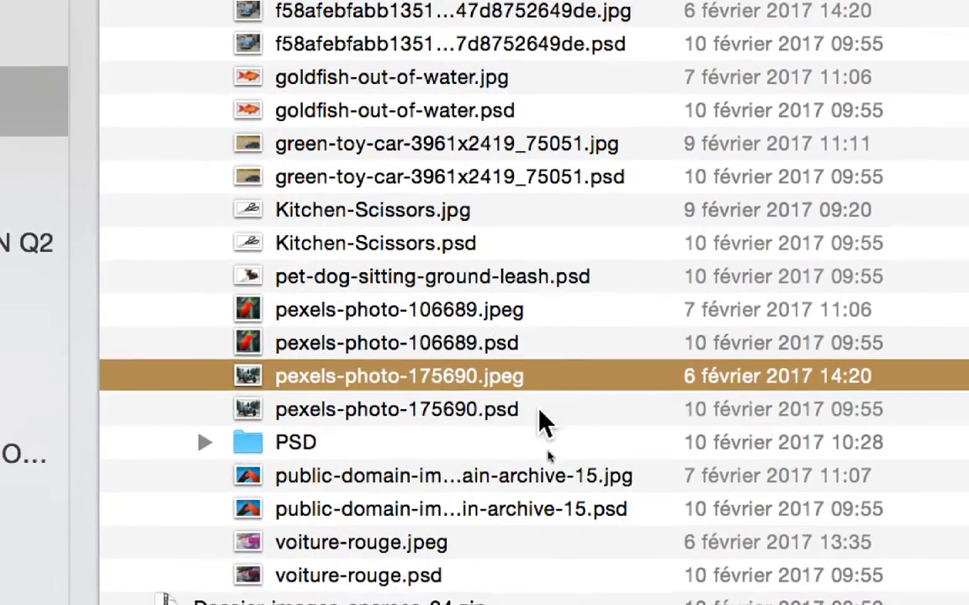
left_click(539, 431)
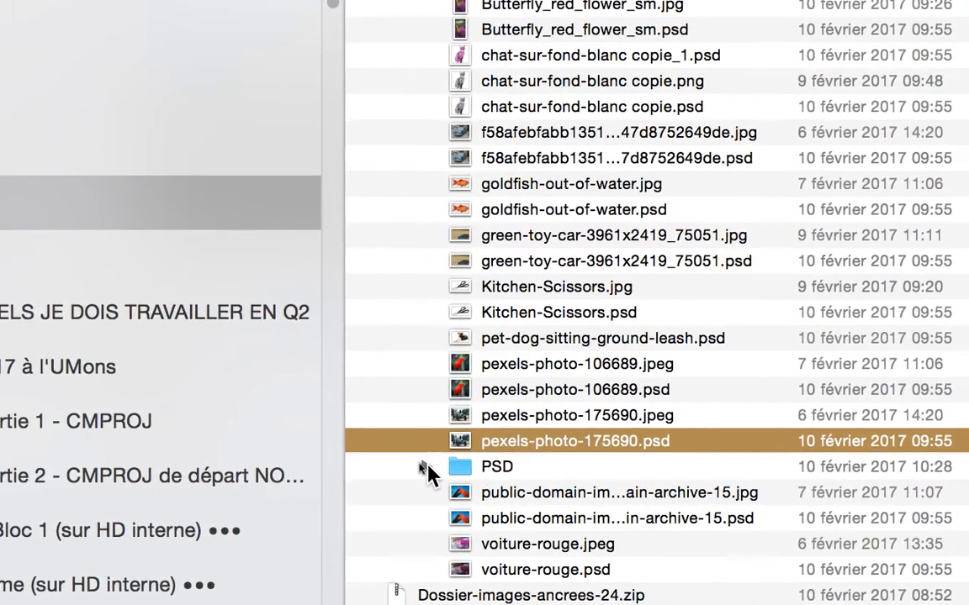
left_click(423, 467)
key("super+Tab")
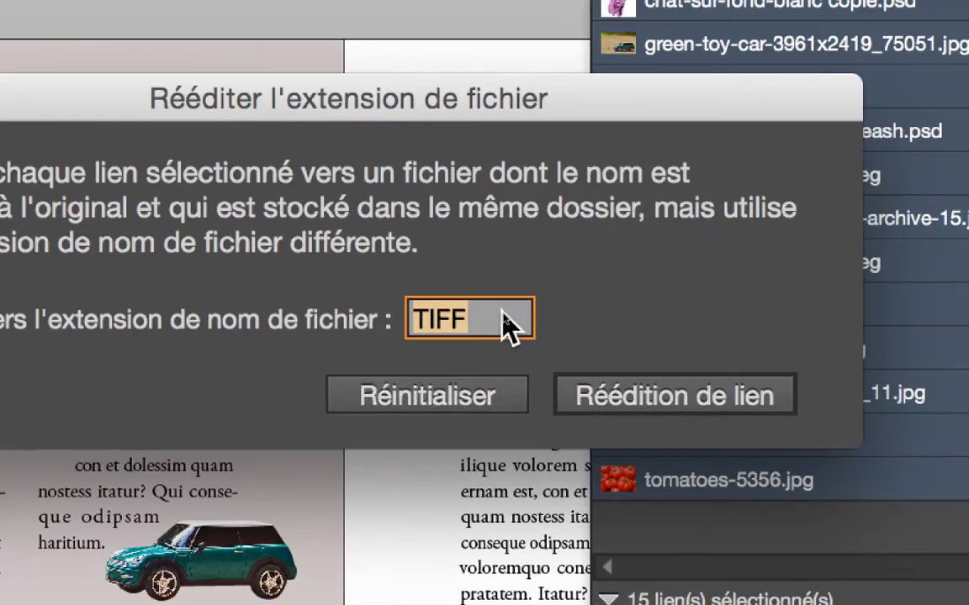
Step: Relink the selected images to the PSD file extension and dismiss the alert about missing links
type("PSD")
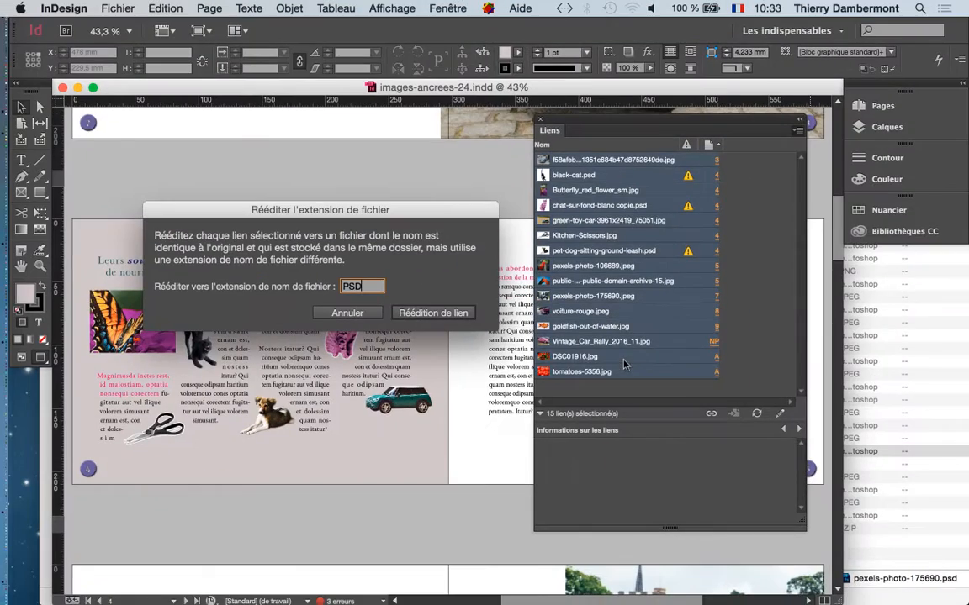
left_click(421, 314)
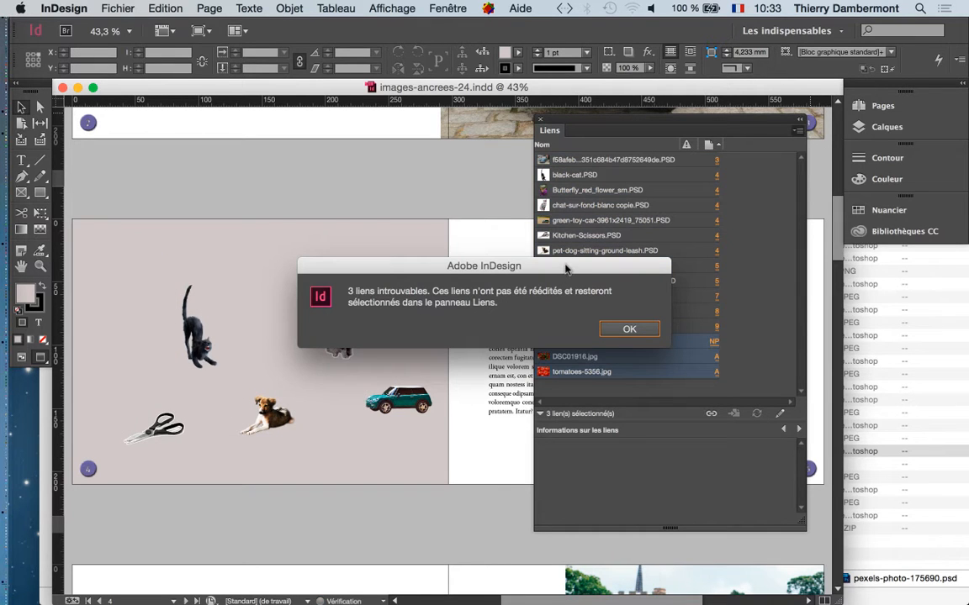
left_click_drag(566, 269, 432, 183)
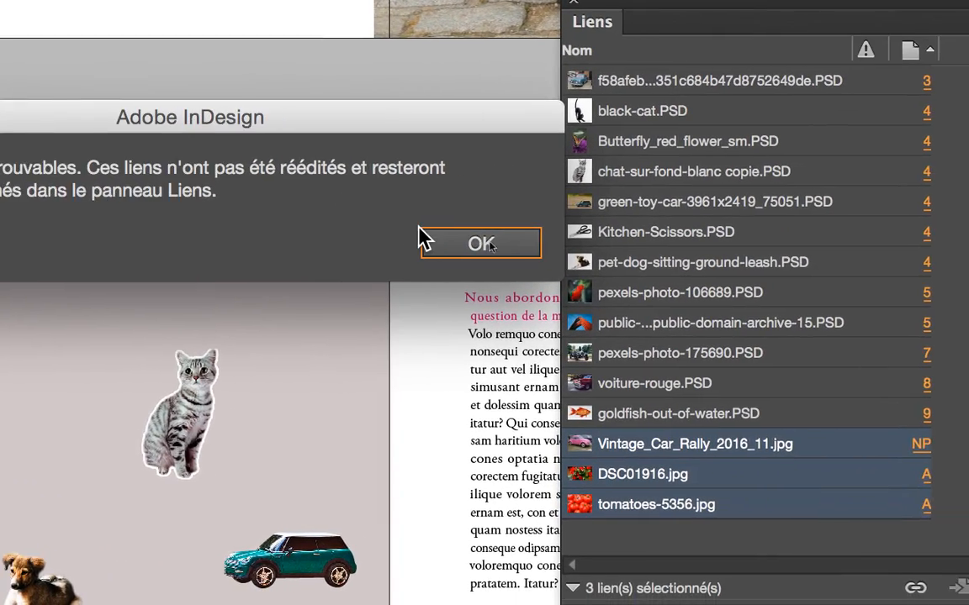
left_click(486, 244)
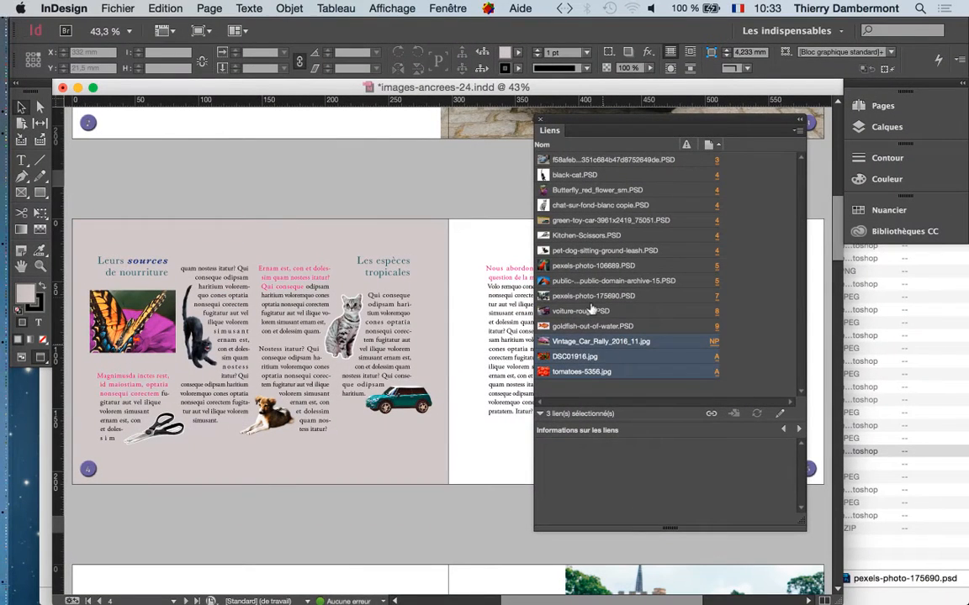
Step: Select the green toy car image on page 4 and open its original in Photoshop for editing
left_click(595, 266)
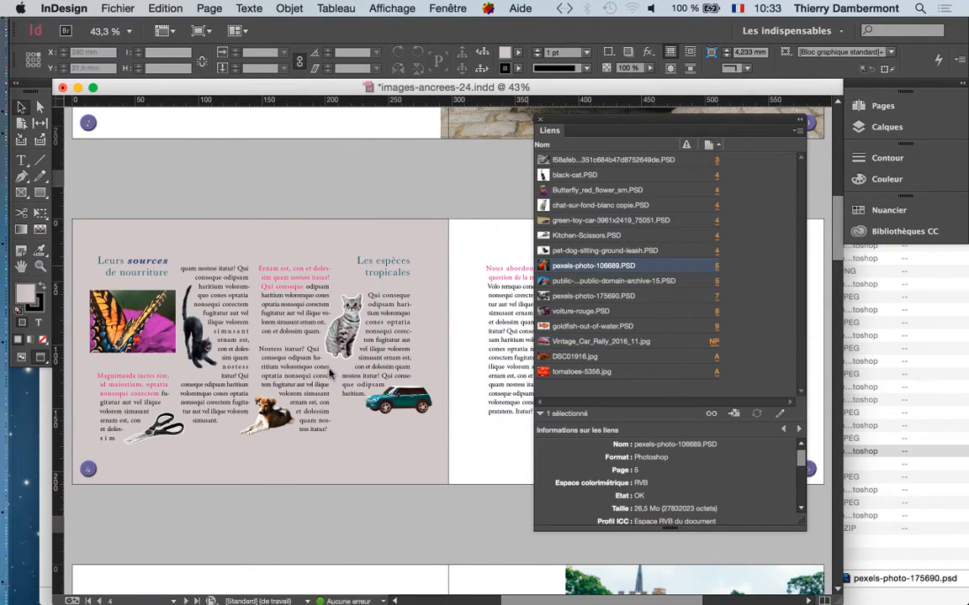
scroll(411, 406, "up", 8)
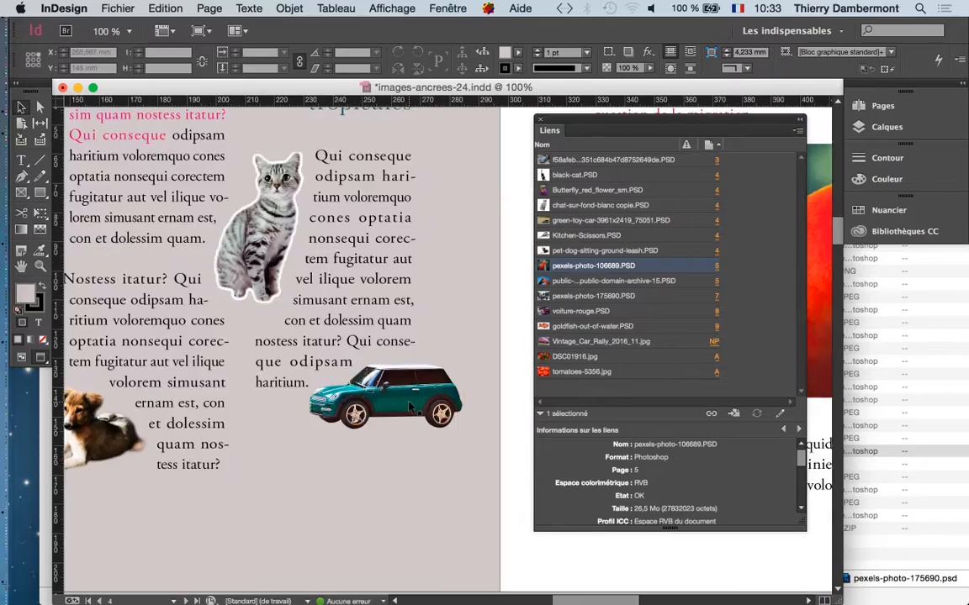
left_click(378, 399)
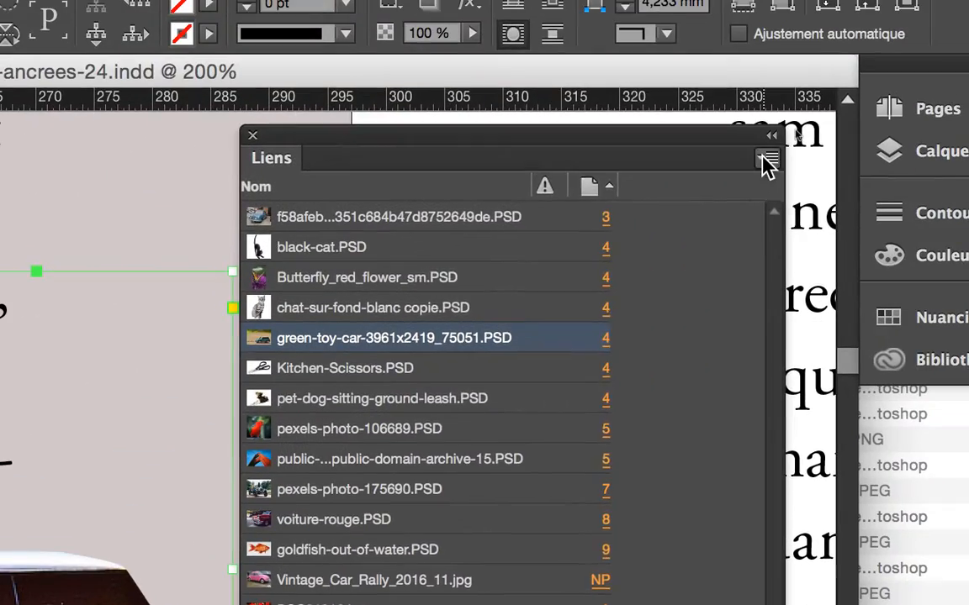
left_click(767, 164)
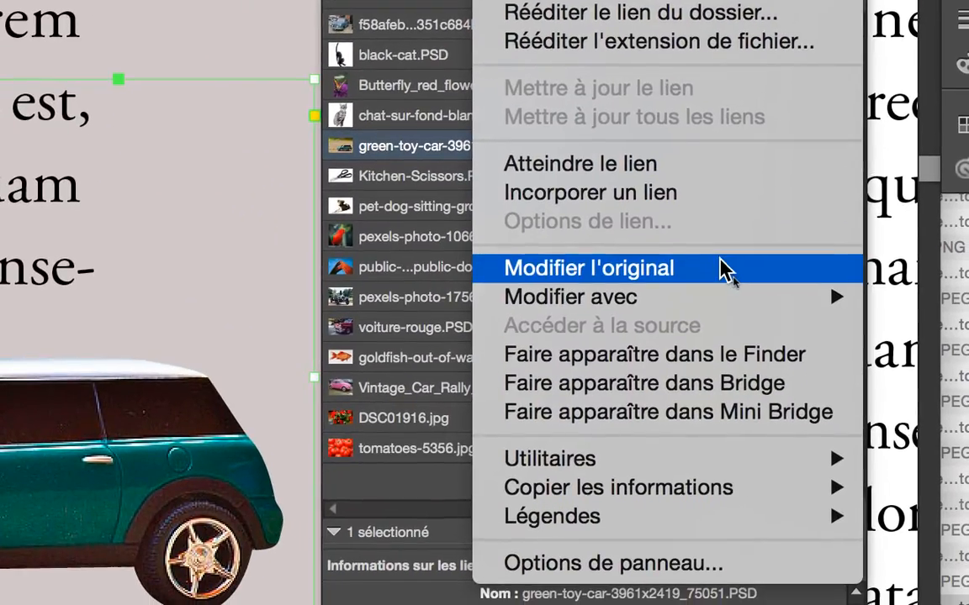
left_click(725, 269)
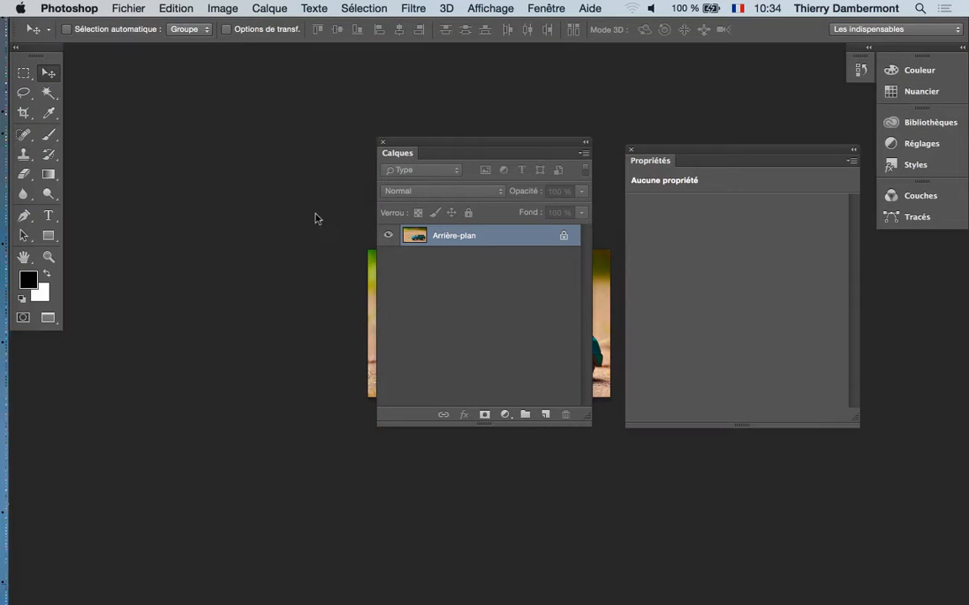
Step: Add a Teinte/Saturation adjustment layer above the car photo's background and set its hue to -59
left_click_drag(360, 245, 166, 163)
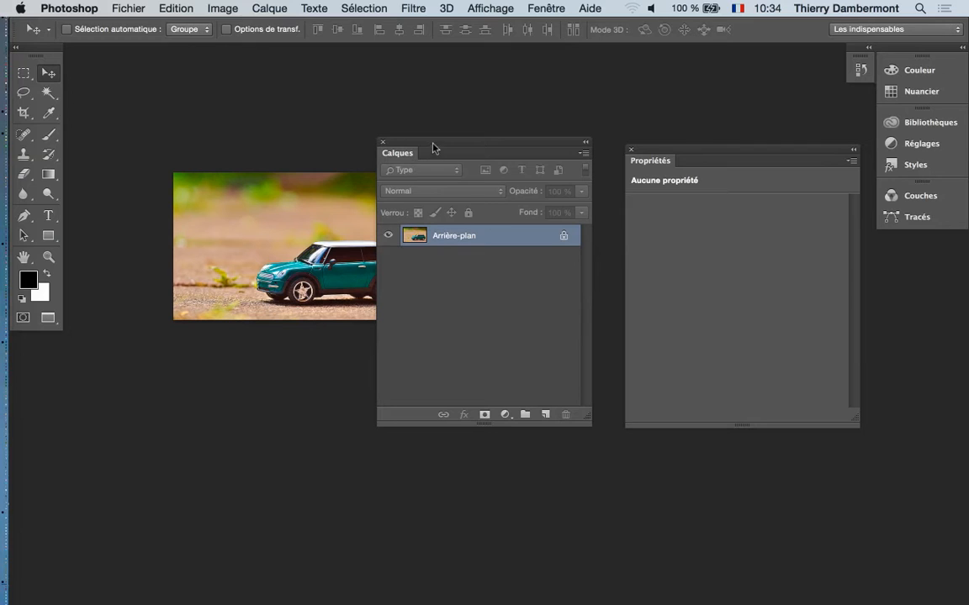
left_click_drag(433, 148, 513, 96)
left_click(269, 9)
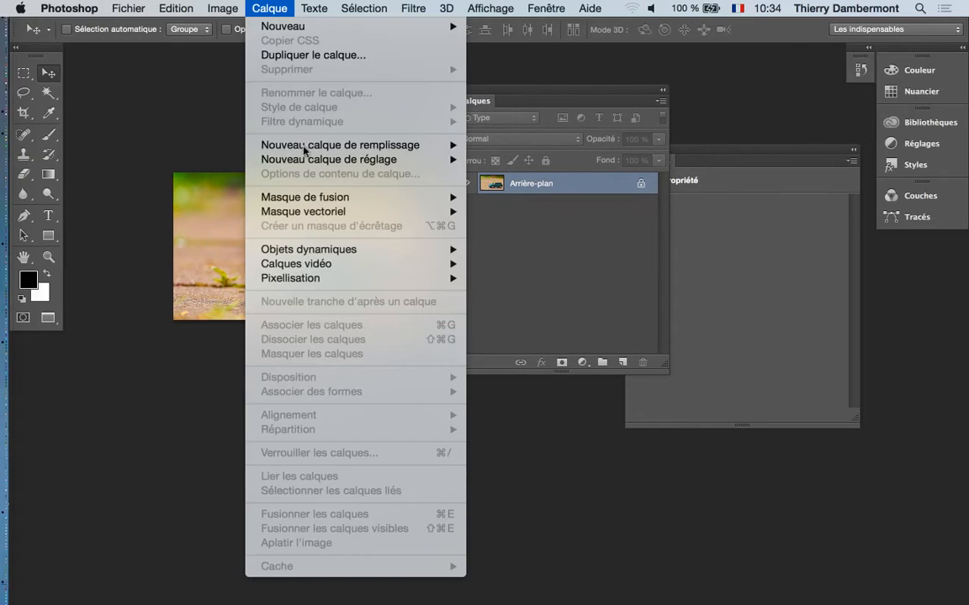
mouse_move(378, 159)
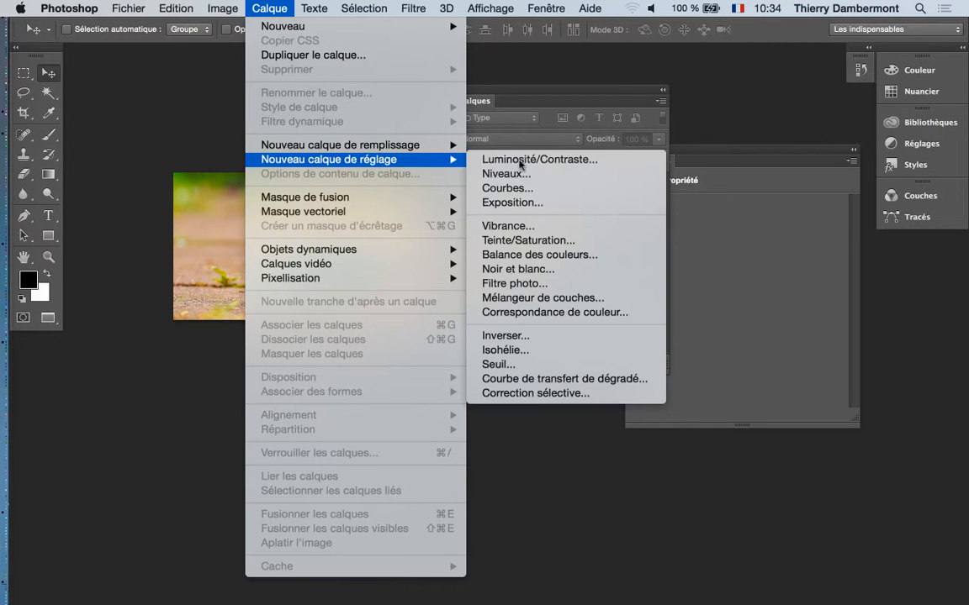
left_click(582, 242)
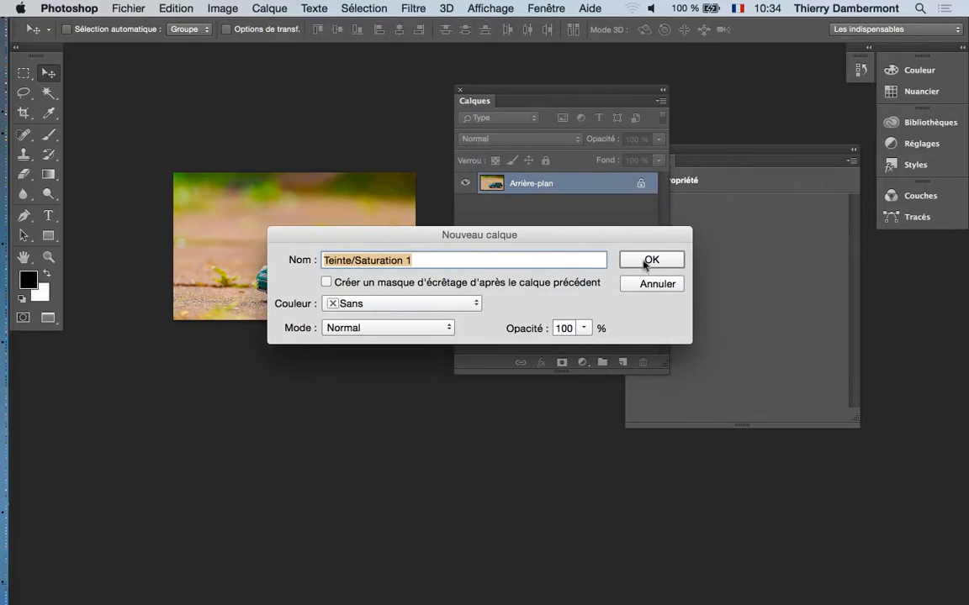
left_click(647, 261)
left_click_drag(654, 155, 718, 138)
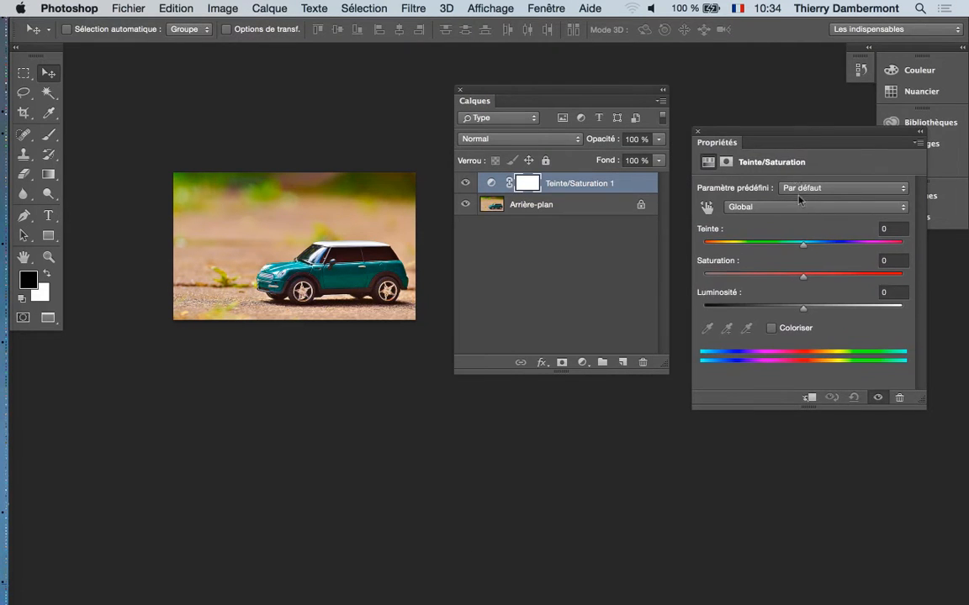
left_click_drag(799, 247, 753, 250)
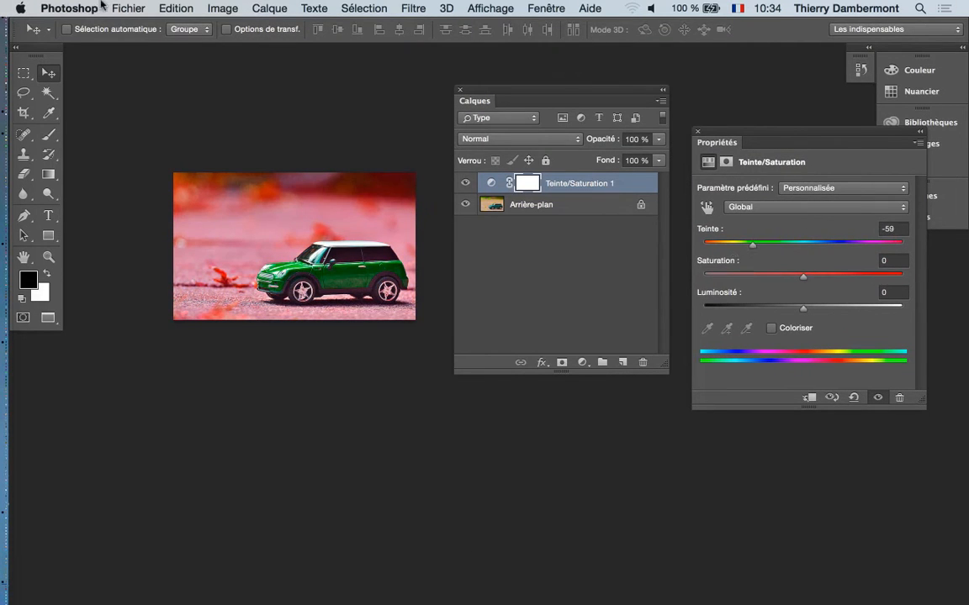
Step: Save the recoloured car image and switch back to InDesign
left_click(121, 8)
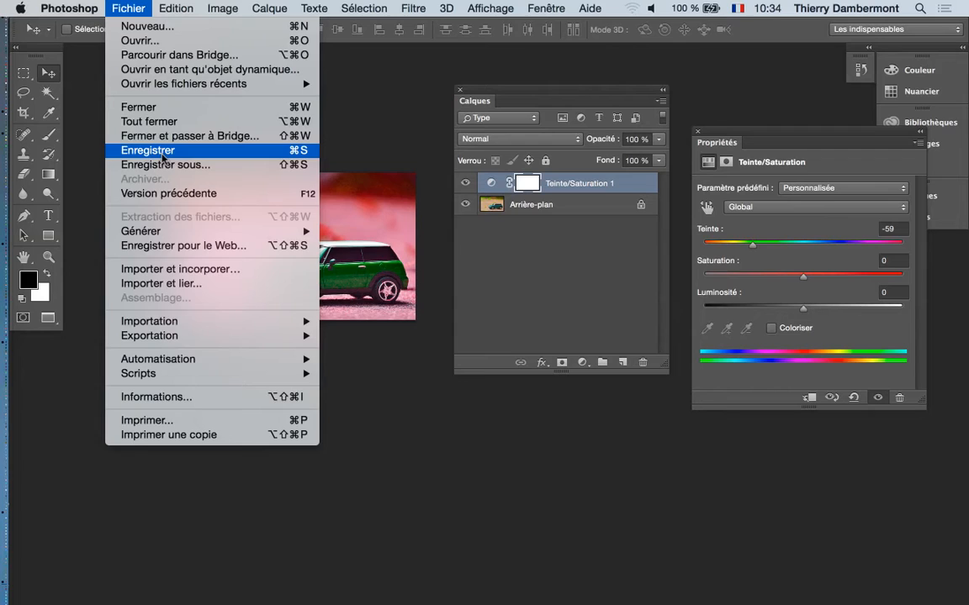
left_click(162, 154)
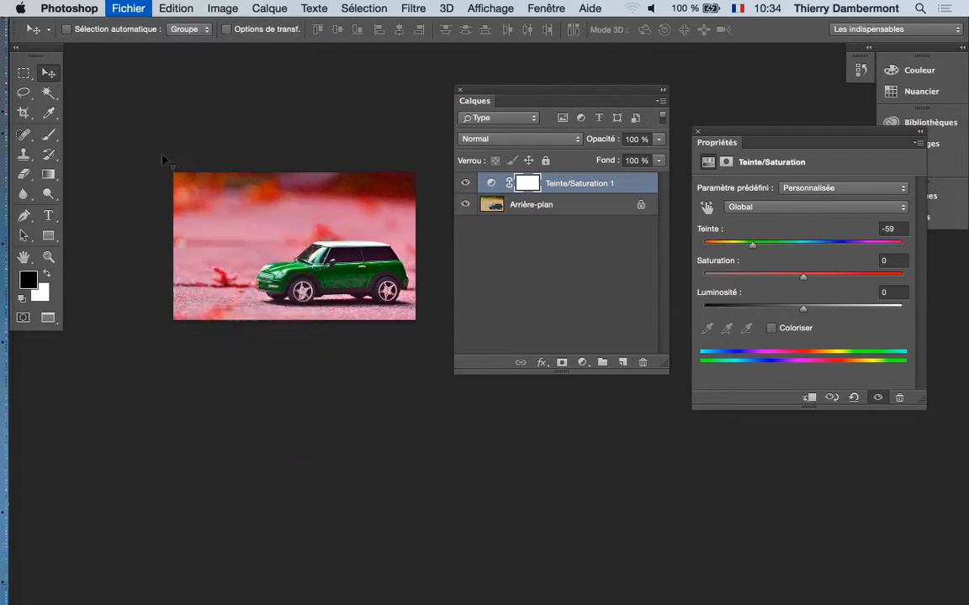
left_click(711, 247)
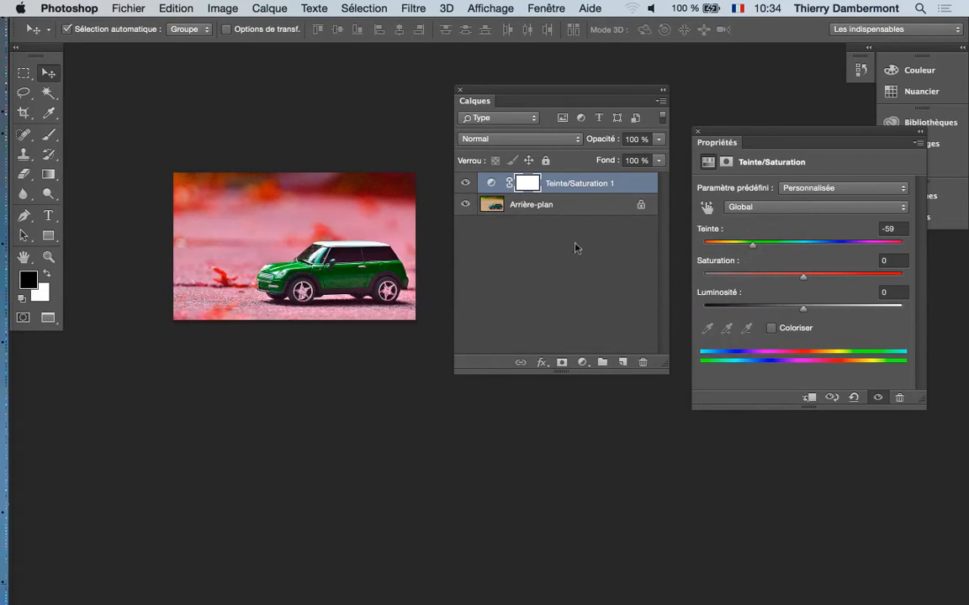
key("super+Tab")
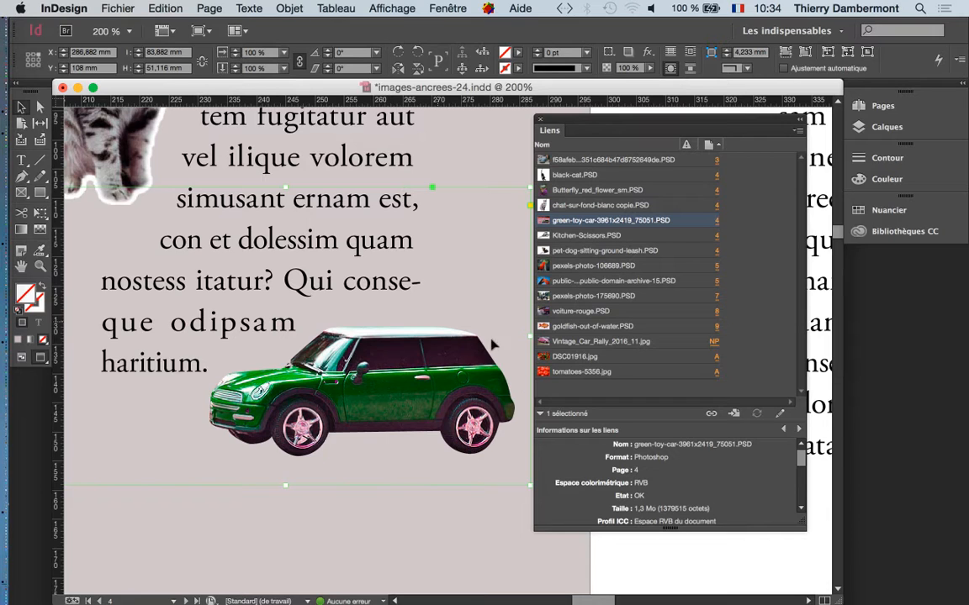
Step: Switch to Photoshop, colorize the car image with a hue of 267, and save it
key("super+Tab")
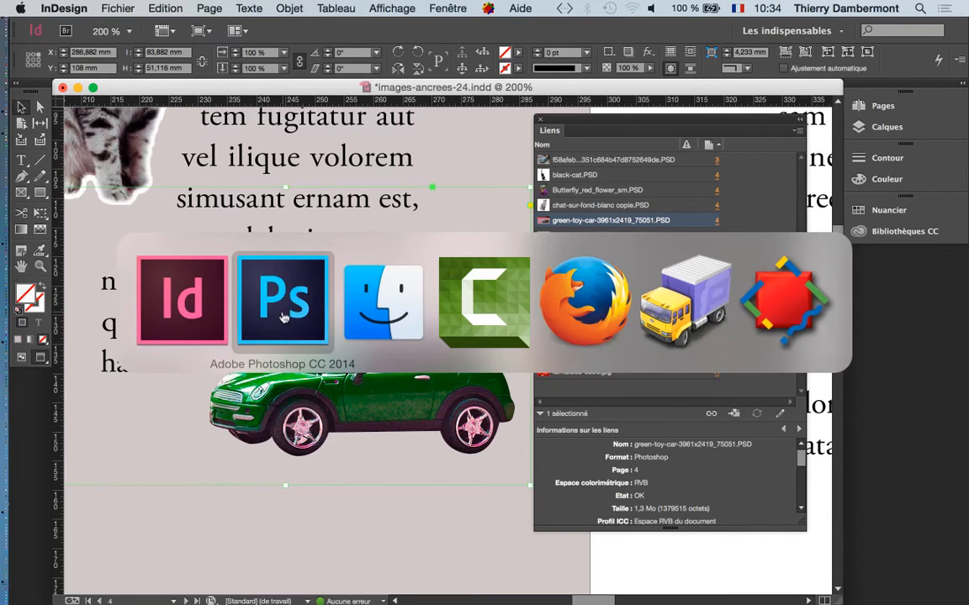
left_click(772, 329)
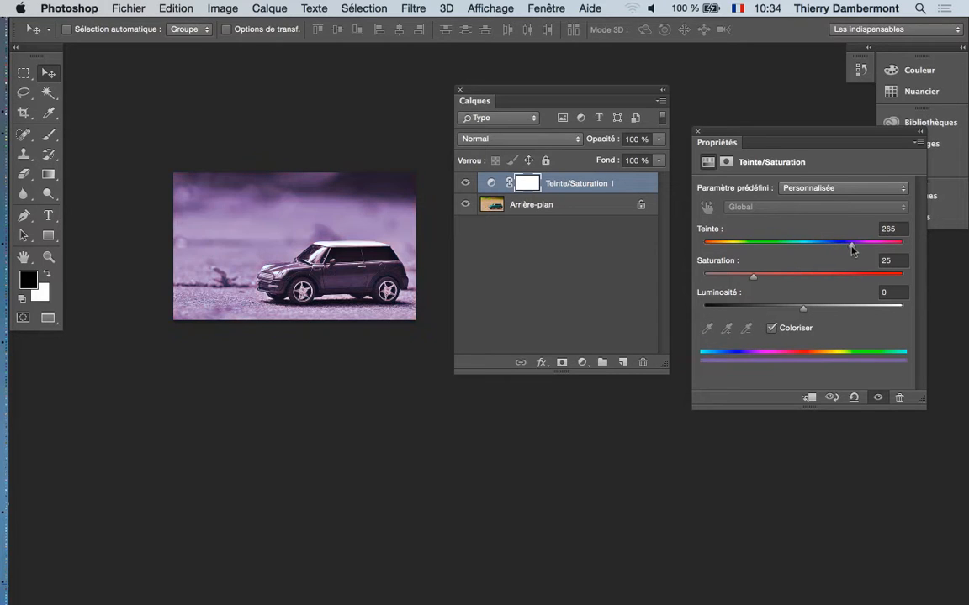
left_click(130, 6)
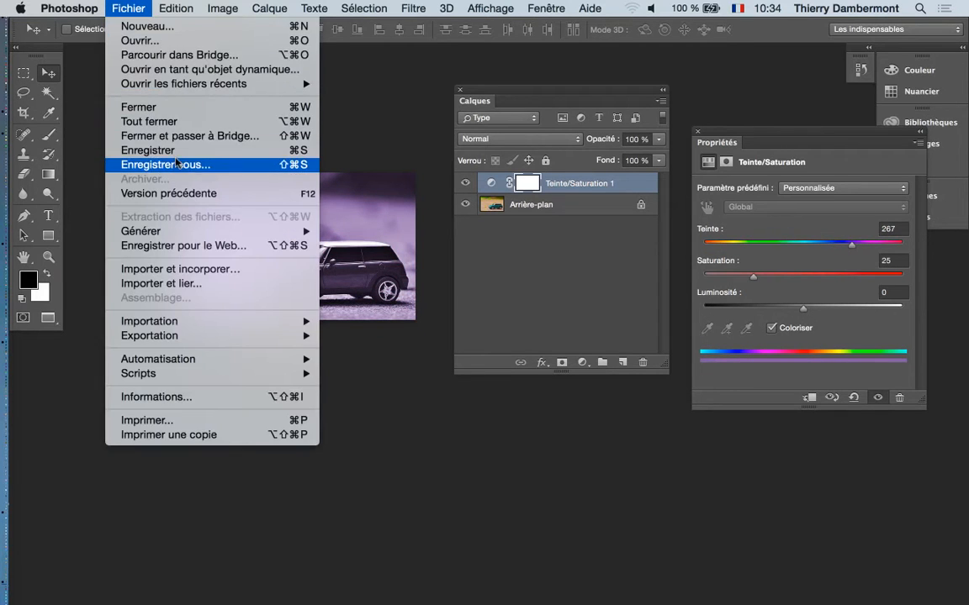
key("super+s")
Step: Return to InDesign and update the modified link of the green toy car image
key("super+Tab")
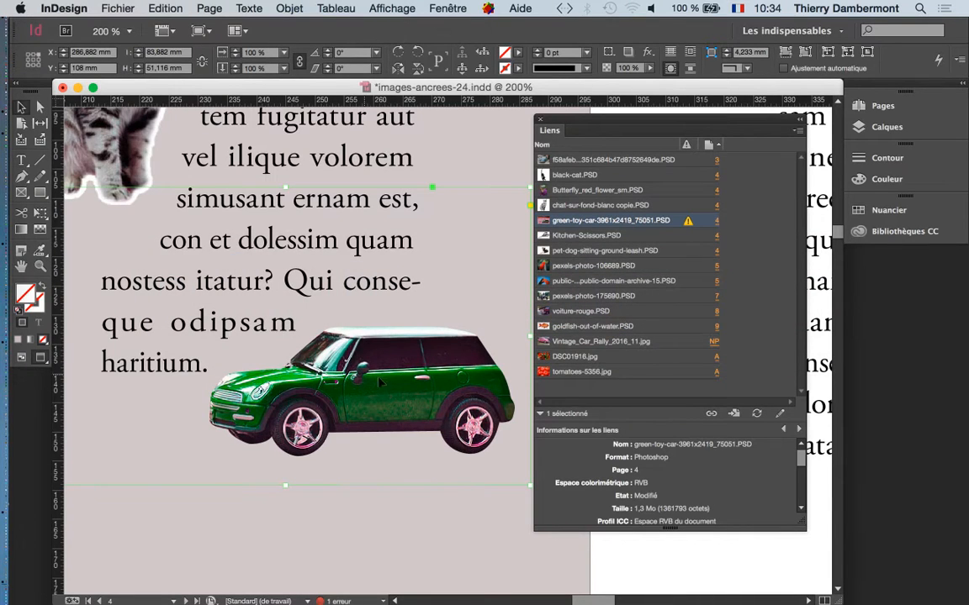
key("super+Tab")
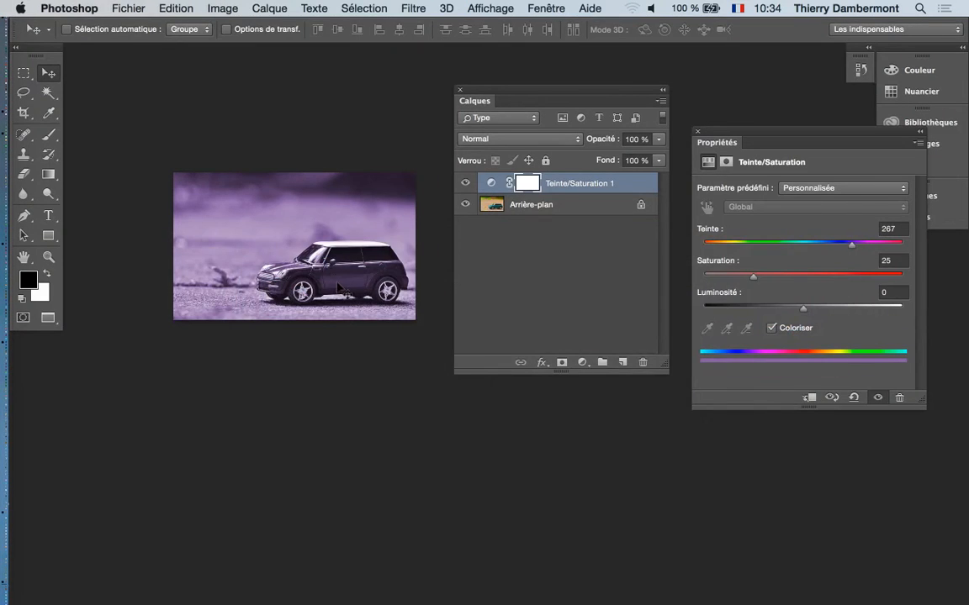
key("super+Tab")
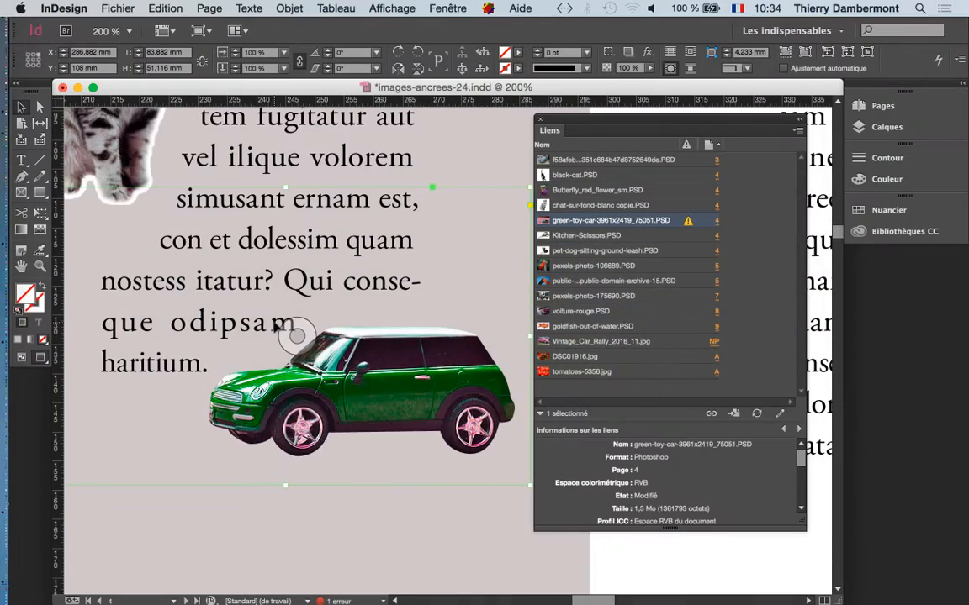
key("super+minus")
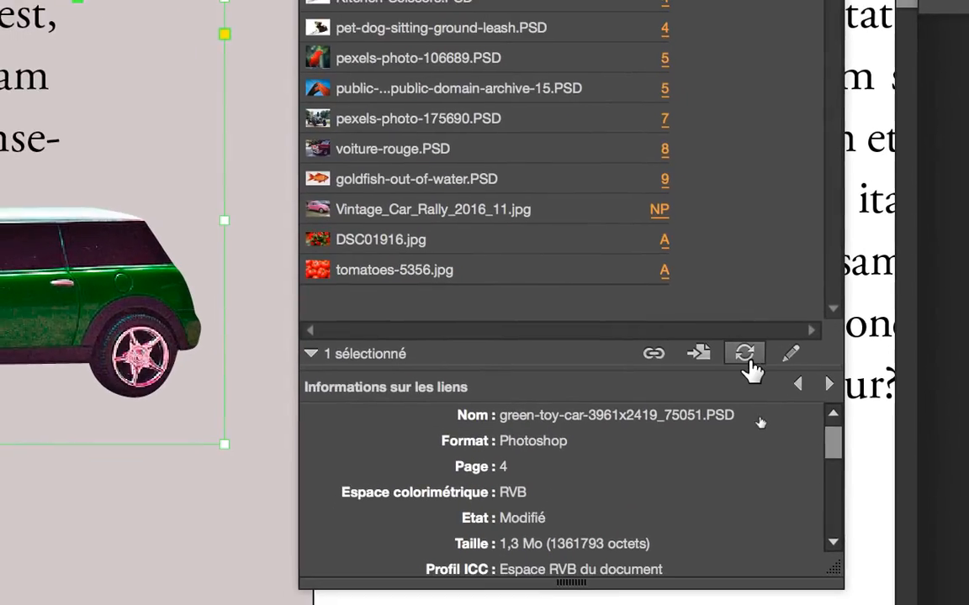
left_click(711, 393)
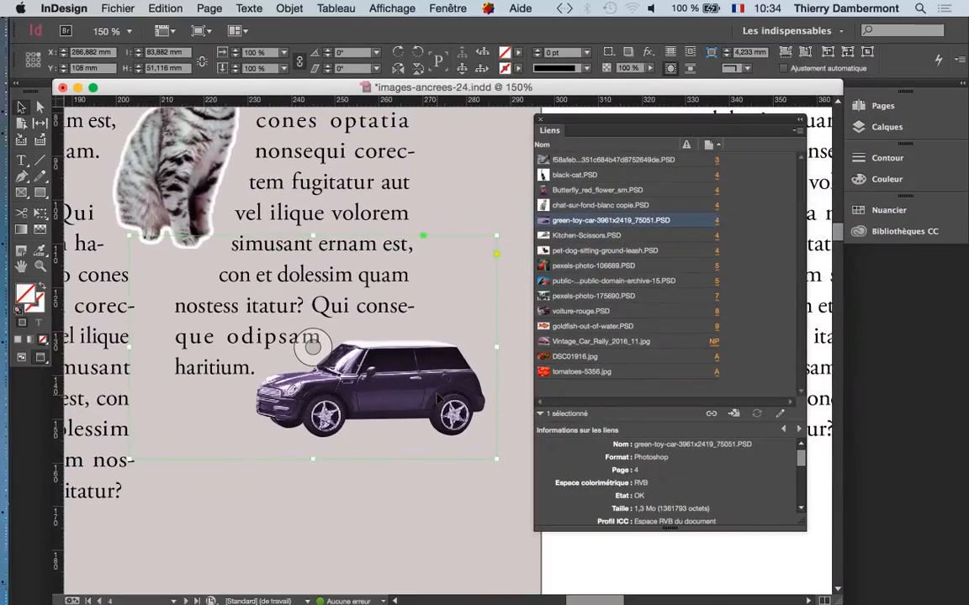
Step: Deselect the car and examine the parrot image under the "L'habitat, les nids" heading on page 5
key("super+minus")
key("super+minus")
key("super+minus")
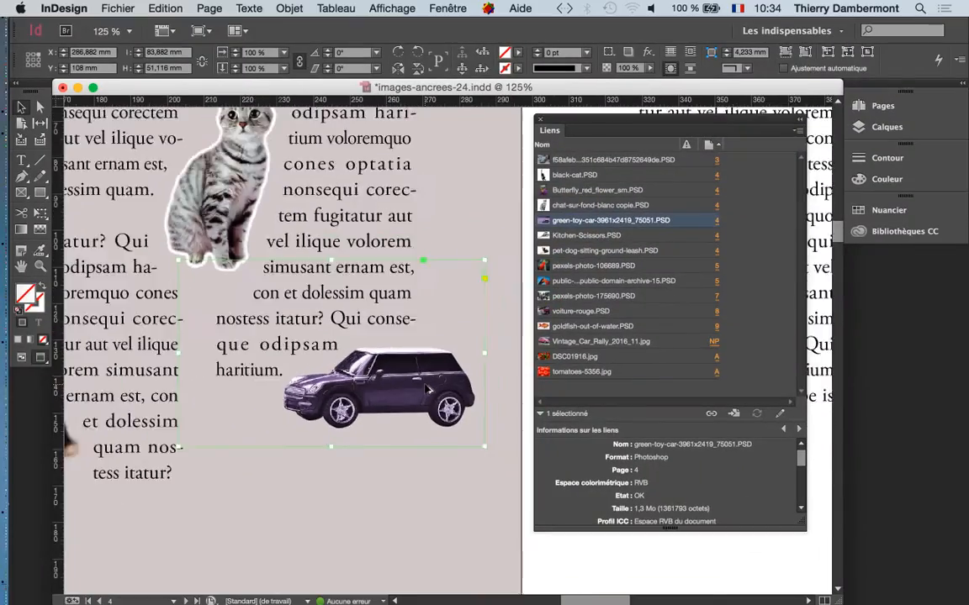
left_click_drag(450, 382, 322, 380)
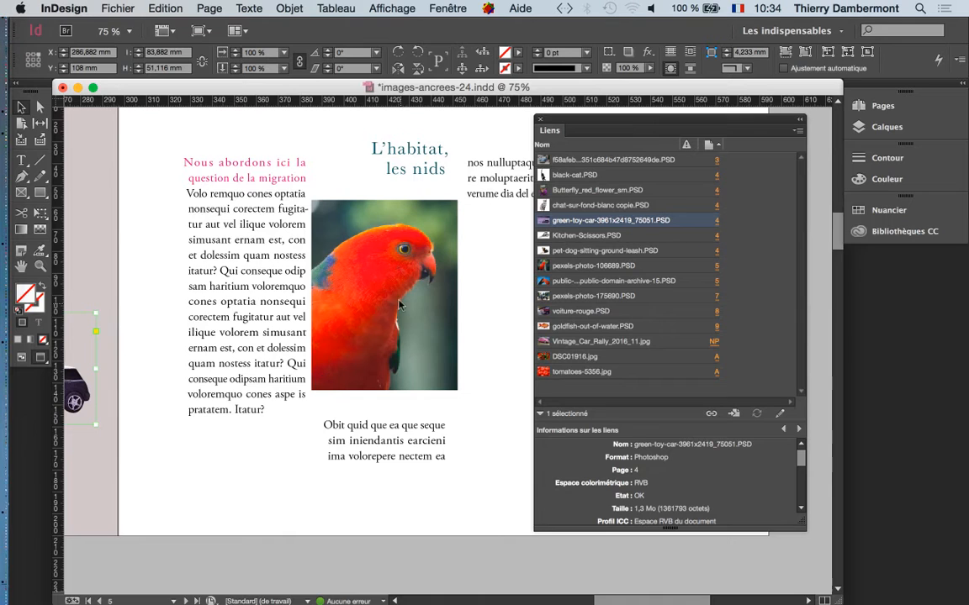
scroll(399, 304, "up", 2)
key("super+shift+a")
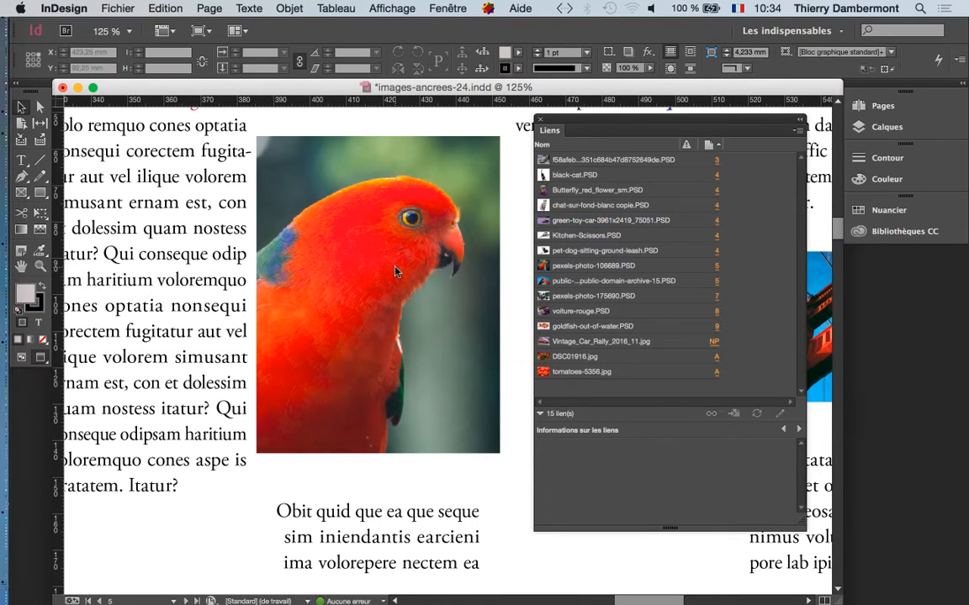
scroll(444, 349, "down", 1)
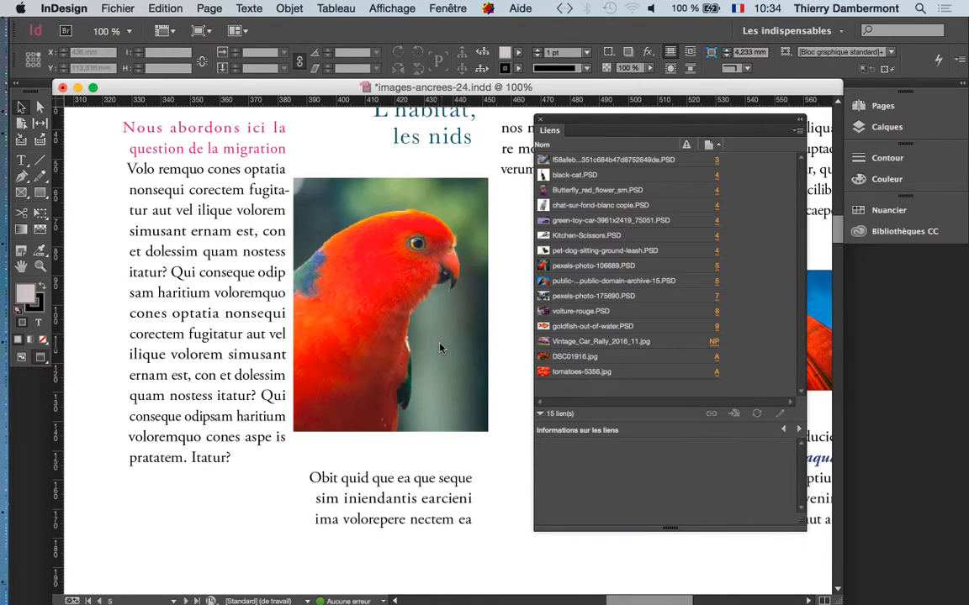
Step: Show the document's layers in a floating panel beside the parrot image and collapse the remaining docked panel
left_click(456, 7)
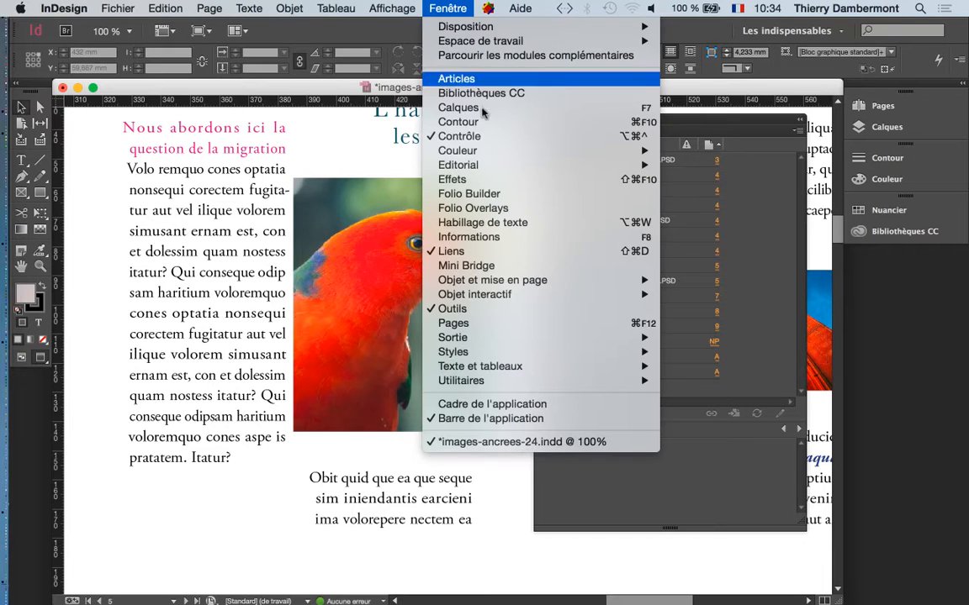
left_click(492, 109)
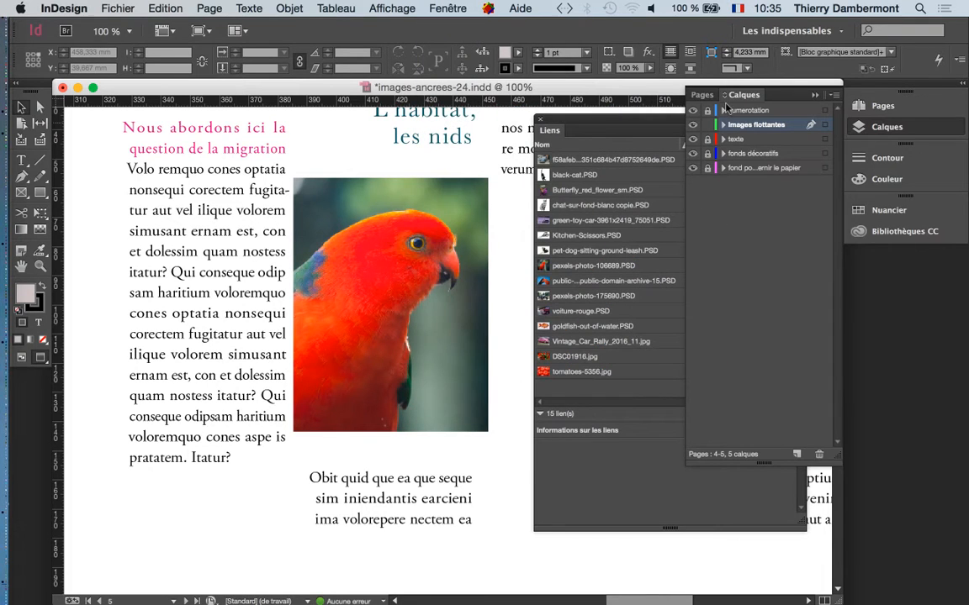
left_click_drag(743, 98, 132, 144)
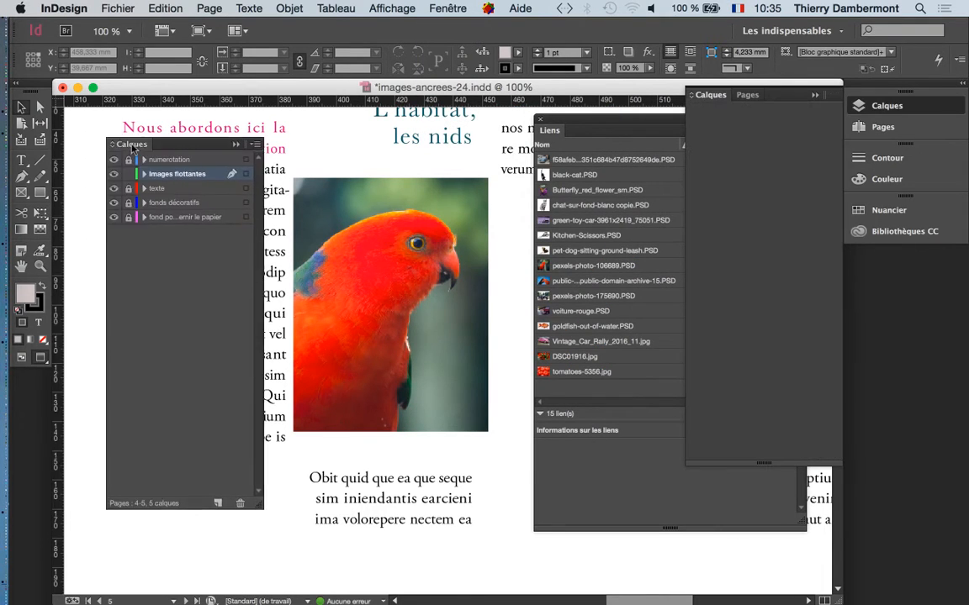
left_click(815, 96)
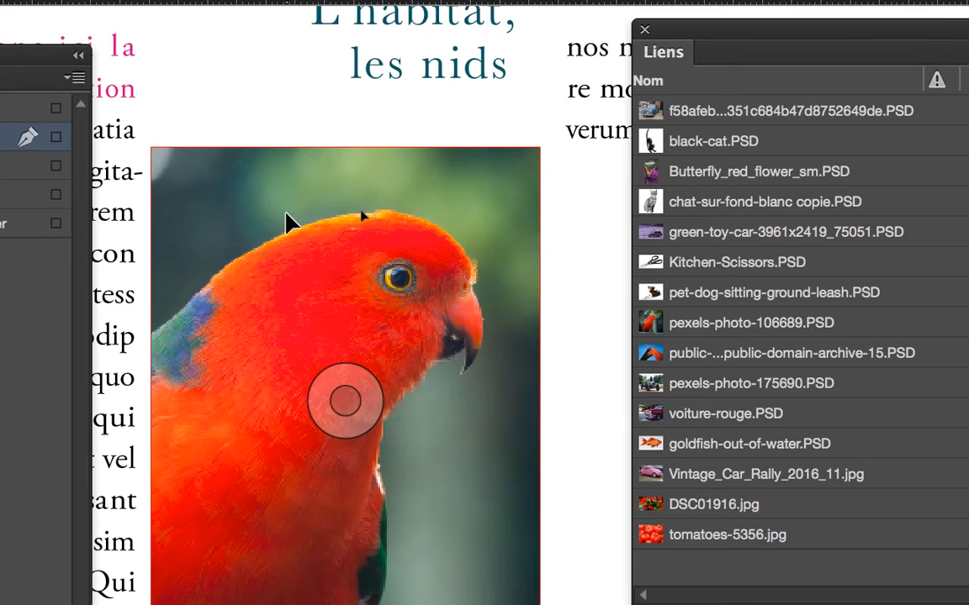
Step: Open the original of the parrot image pexels-photo-106689.PSD on page 5 in Photoshop
left_click(593, 250)
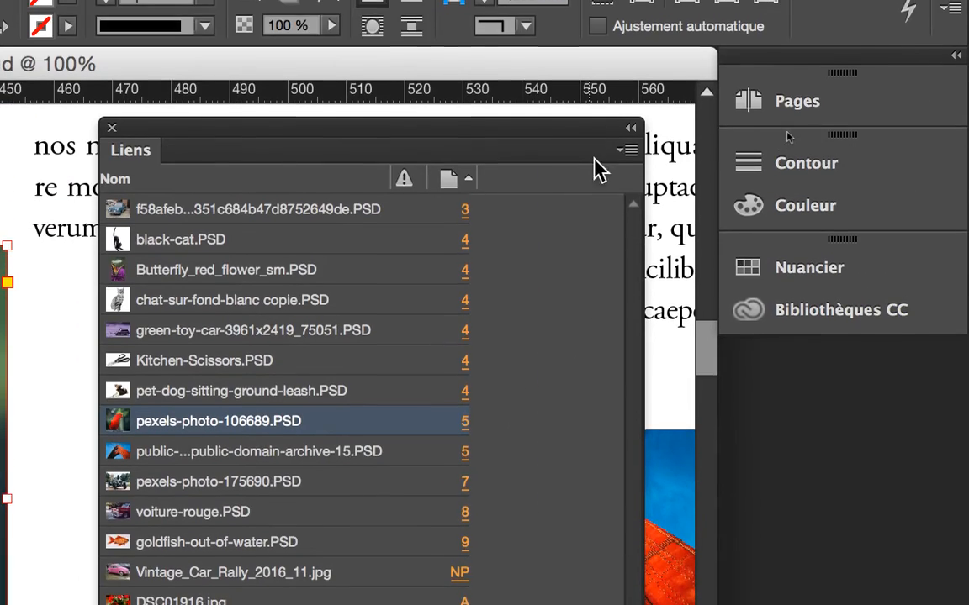
left_click(624, 160)
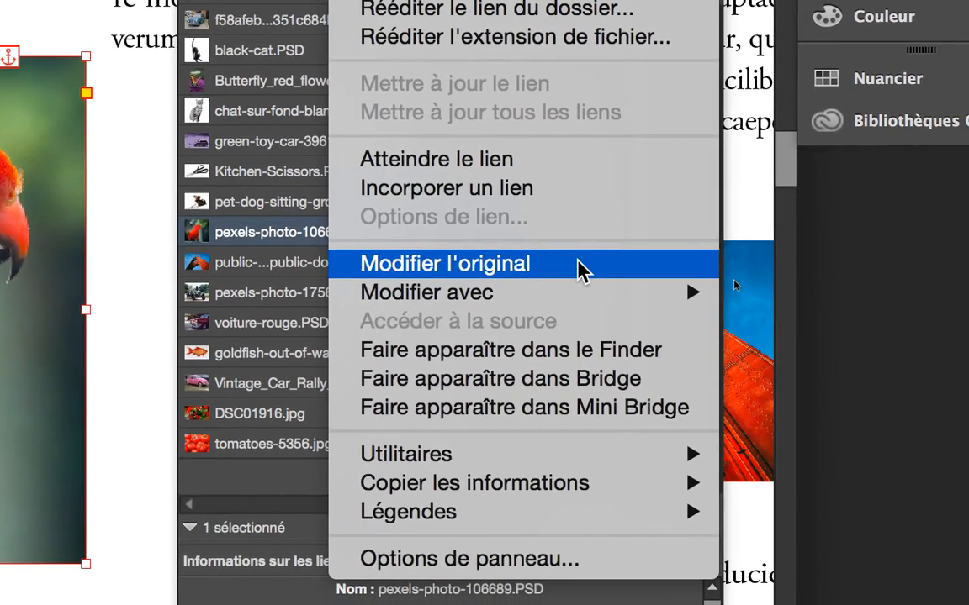
left_click(556, 268)
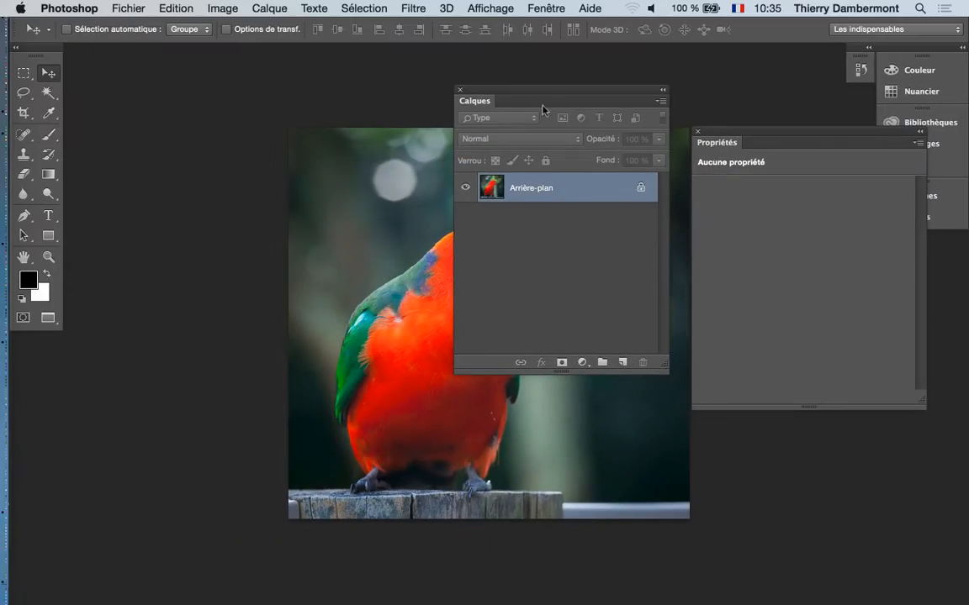
Step: Move the layers panel clear of the parrot and add a Teinte/Saturation adjustment layer above the background
left_click_drag(517, 91, 163, 89)
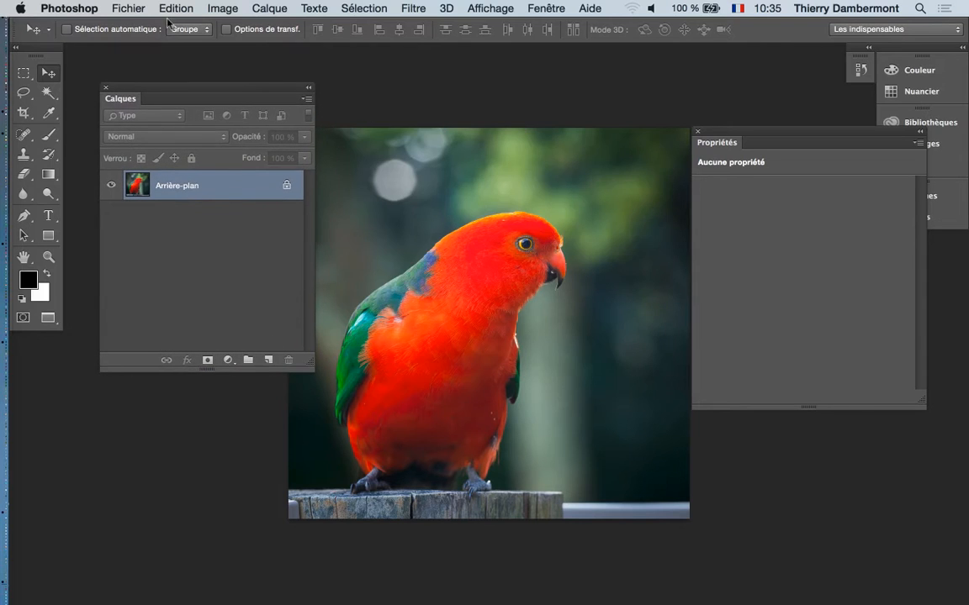
left_click(269, 8)
mouse_move(314, 160)
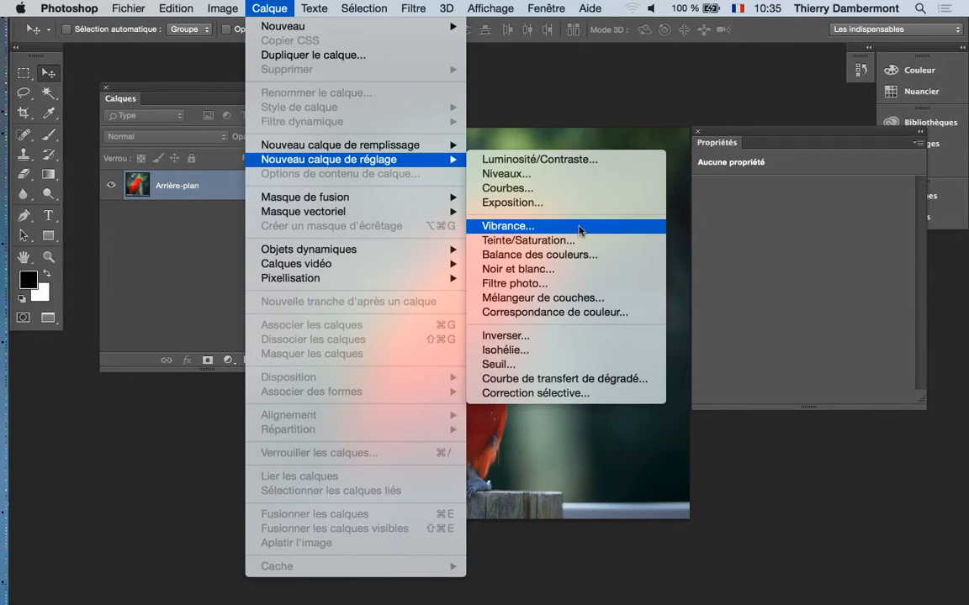
left_click(539, 241)
left_click(640, 262)
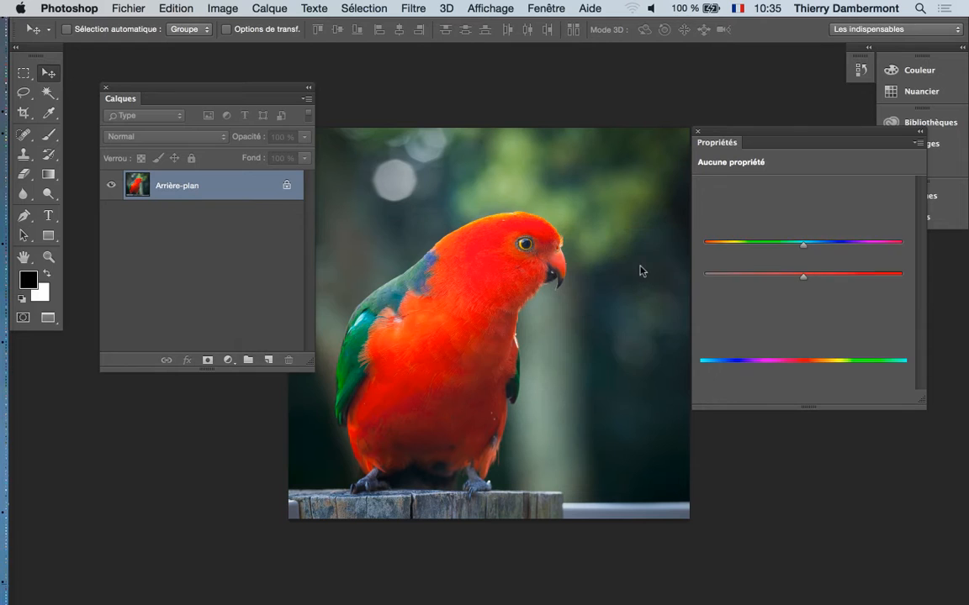
Step: Restrict the Teinte/Saturation adjustment to Rouges, with a saturation of -36 and a hue of -85
left_click_drag(784, 246, 801, 247)
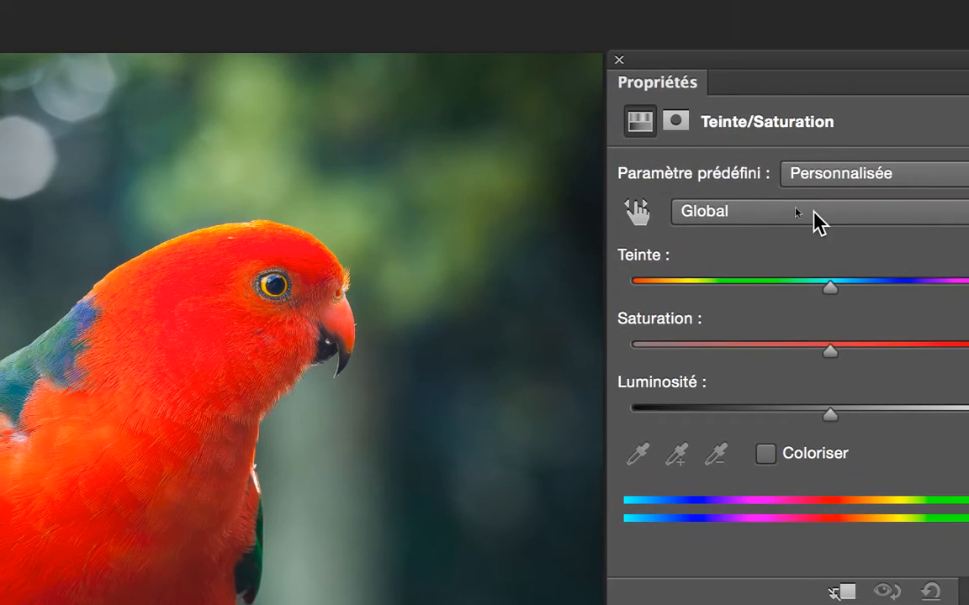
left_click(799, 208)
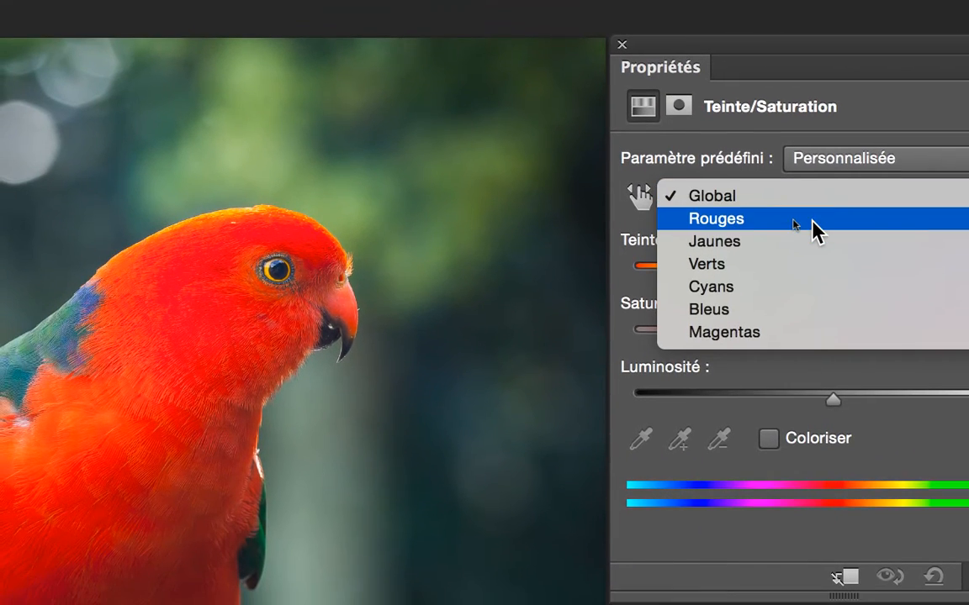
left_click(808, 229)
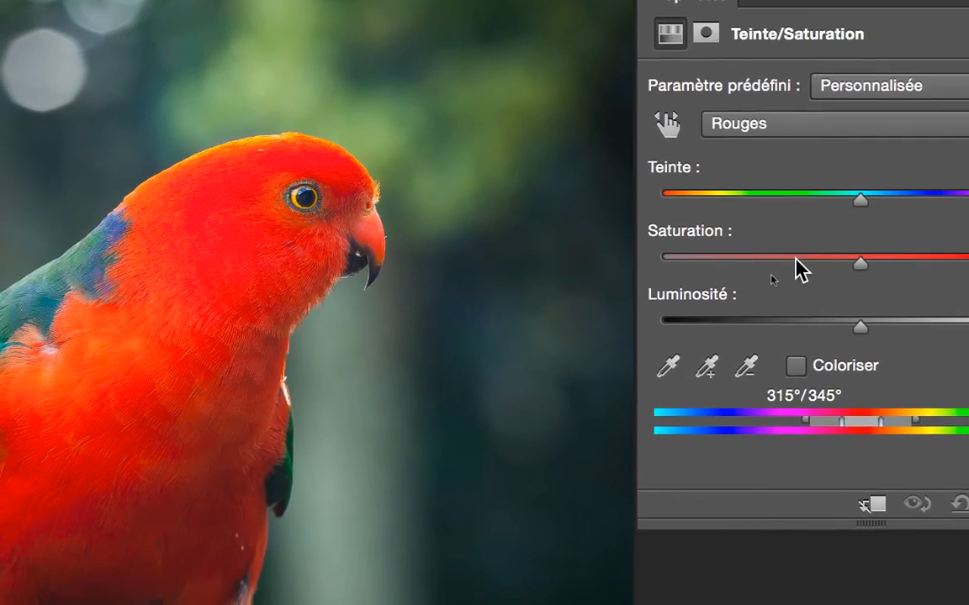
left_click(773, 276)
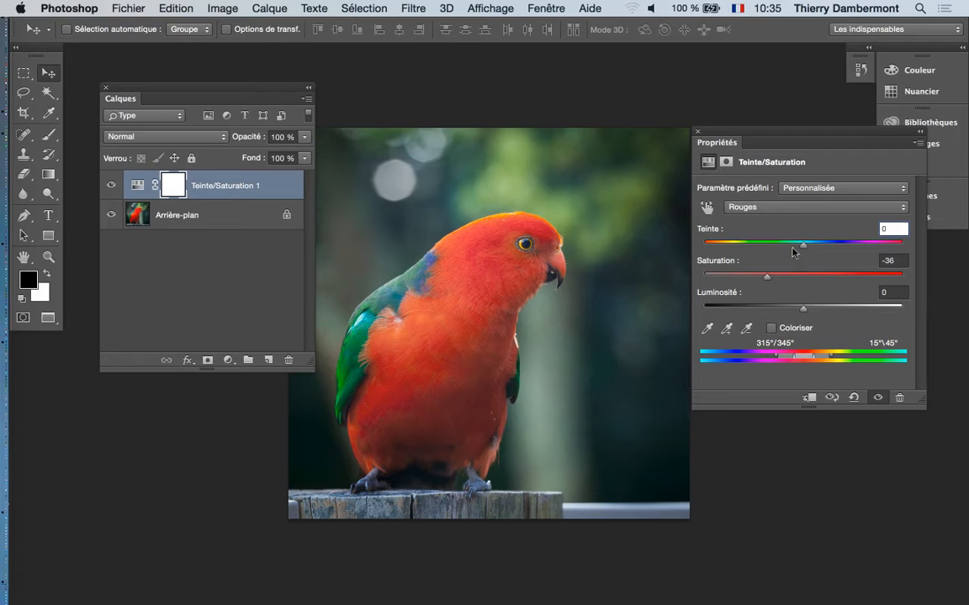
left_click(726, 244)
left_click_drag(734, 245, 742, 244)
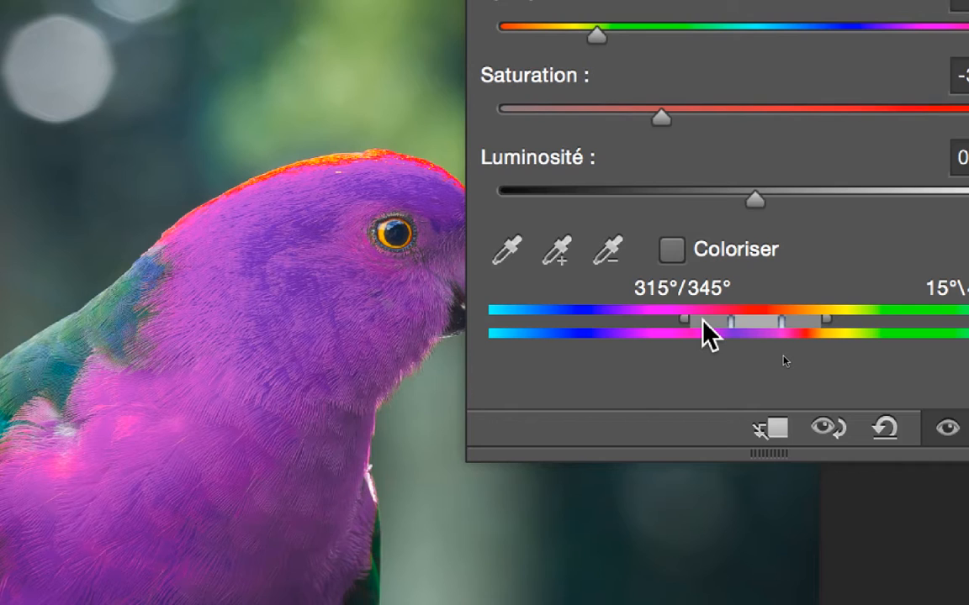
Step: Widen the affected Rouges color range to 288°/319° at its start and 52°\81° at its end
left_click_drag(807, 281, 782, 286)
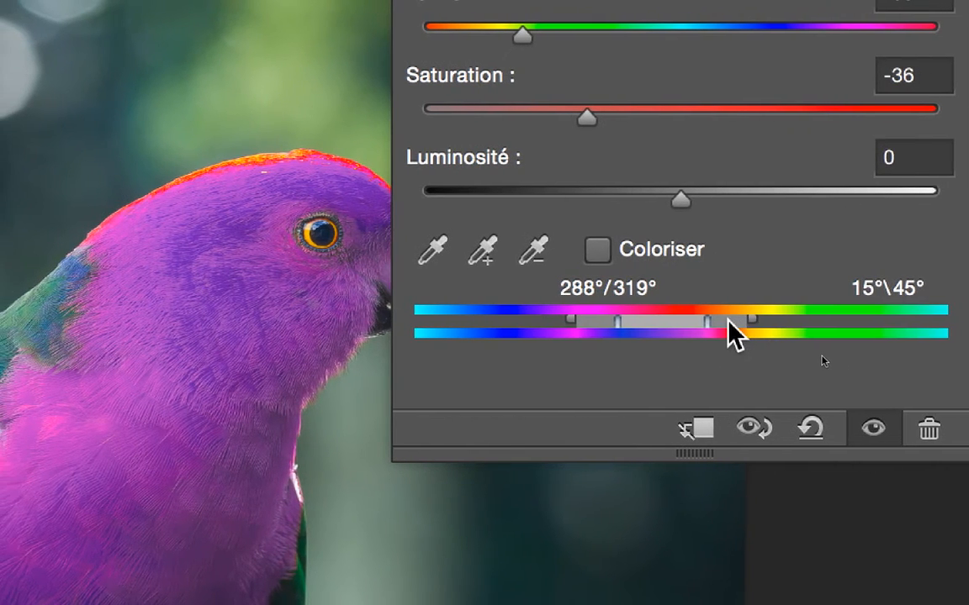
left_click_drag(827, 320, 860, 319)
left_click_drag(738, 320, 748, 320)
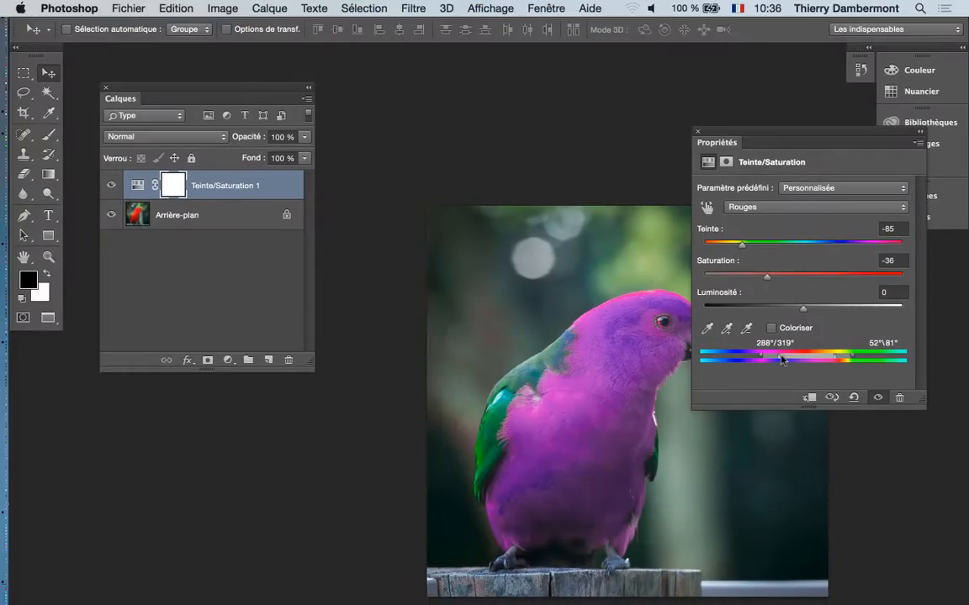
Step: Save the recolored parrot image and switch back to InDesign to view it in the layout
left_click_drag(564, 338, 460, 202)
left_click(118, 8)
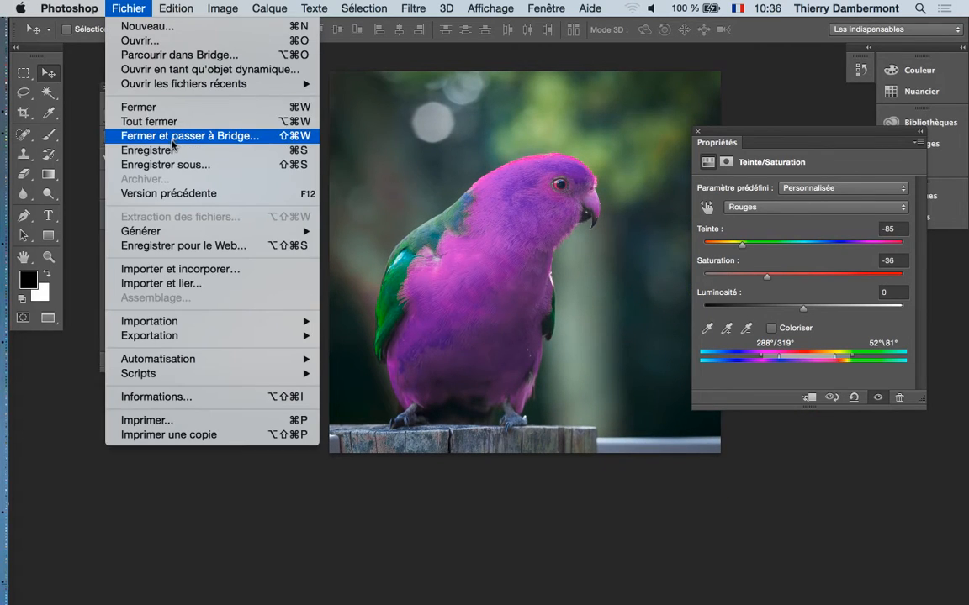
left_click(156, 151)
key("super+Tab")
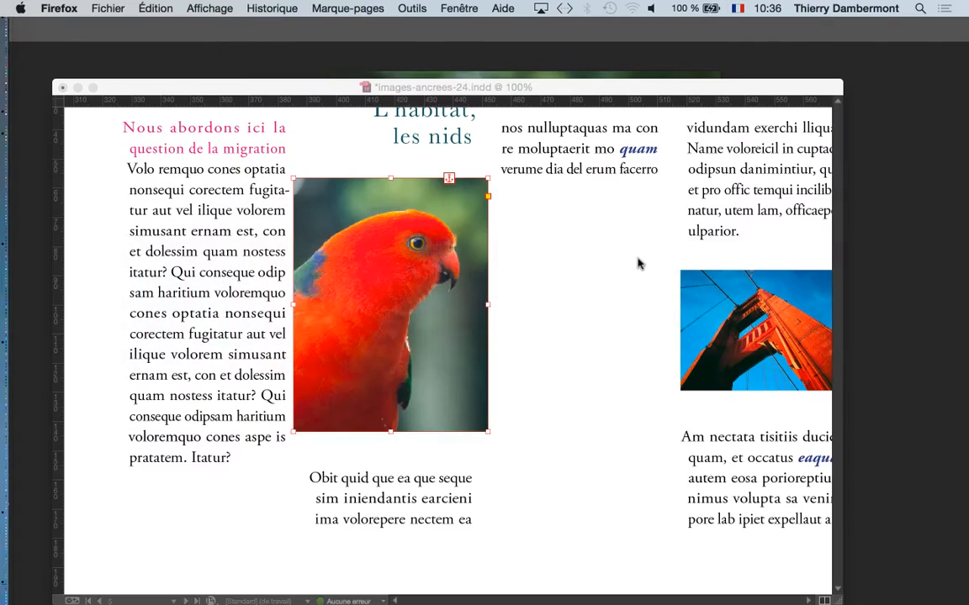
key("super+Tab")
key("Return")
key("super+Tab")
key("super+Tab")
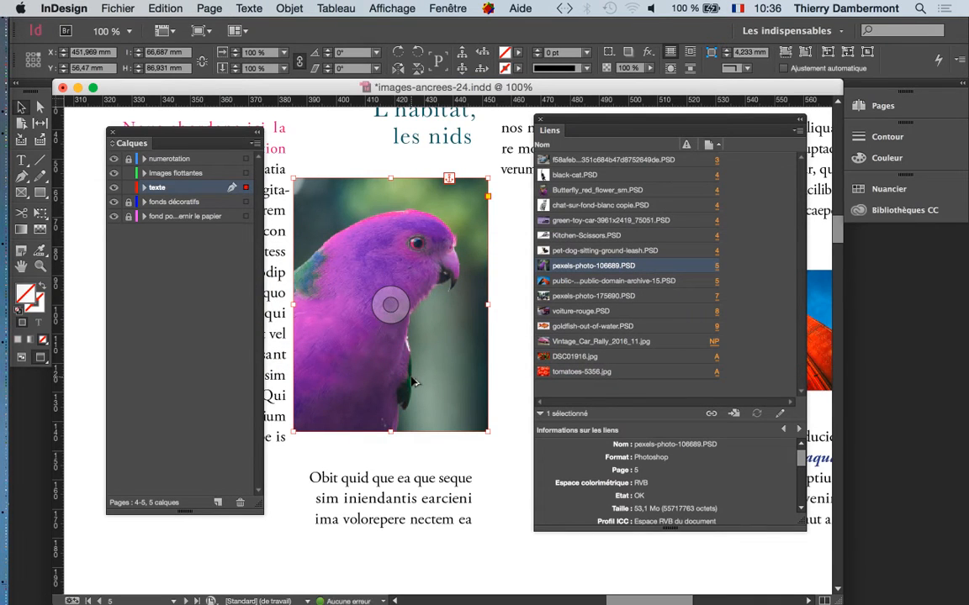
scroll(412, 382, "down", 2)
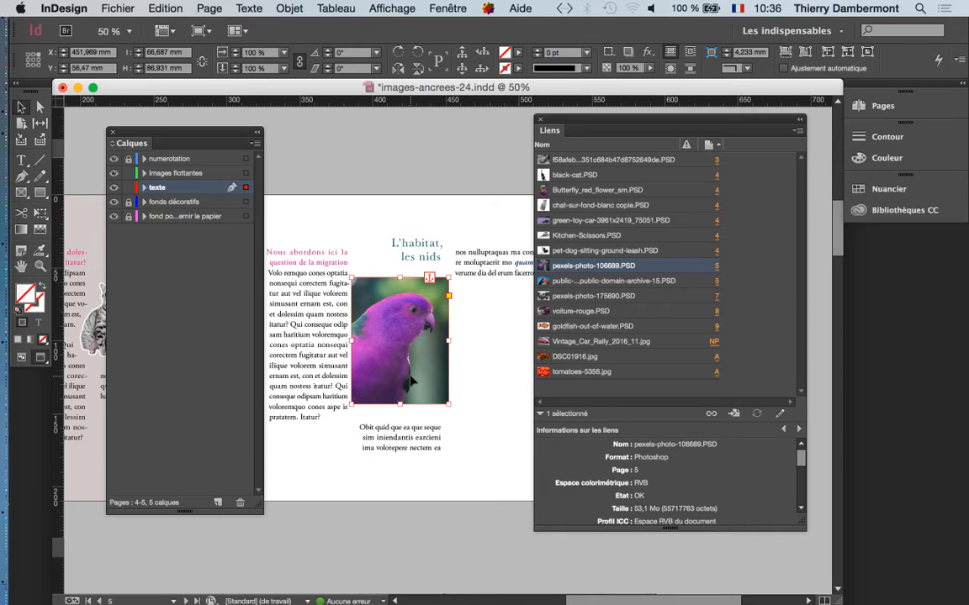
key("super+Tab")
key("super+Tab")
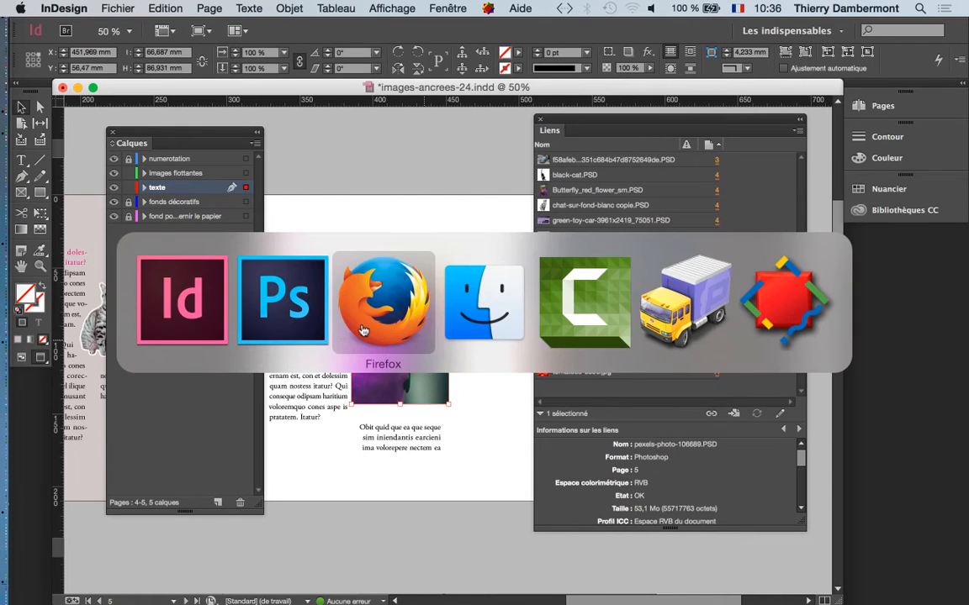
key("shift+super+Tab")
key("super+Tab")
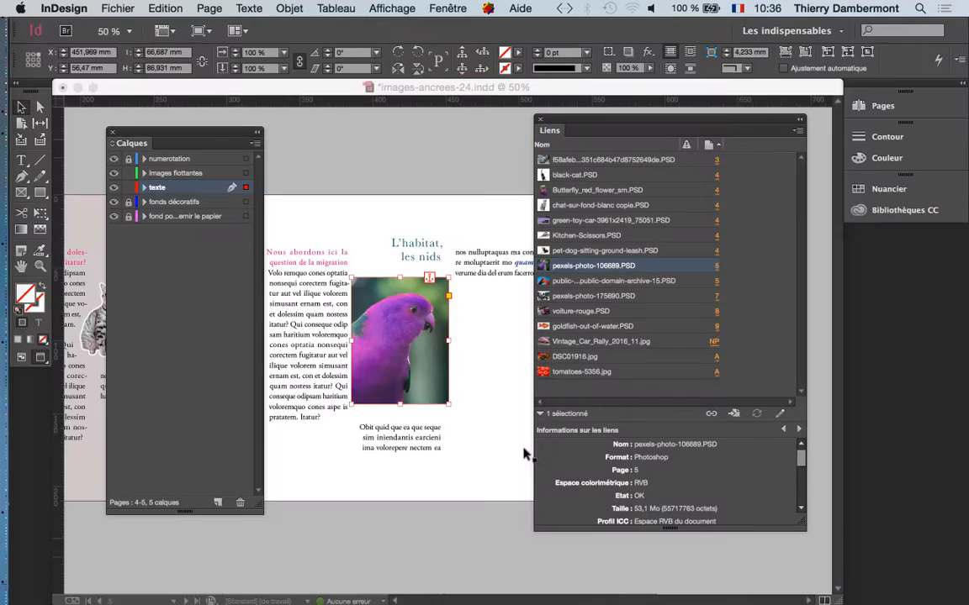
Step: Reopen the parrot's original in Photoshop and compare it with the Teinte/Saturation 1 layer hidden and shown
scroll(345, 339, "down", 5)
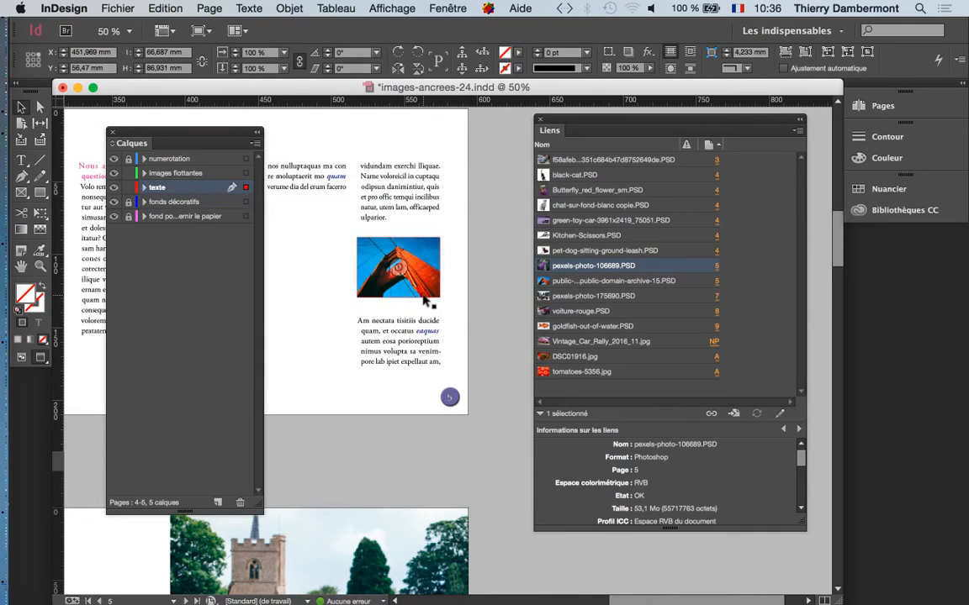
scroll(454, 362, "left", 3)
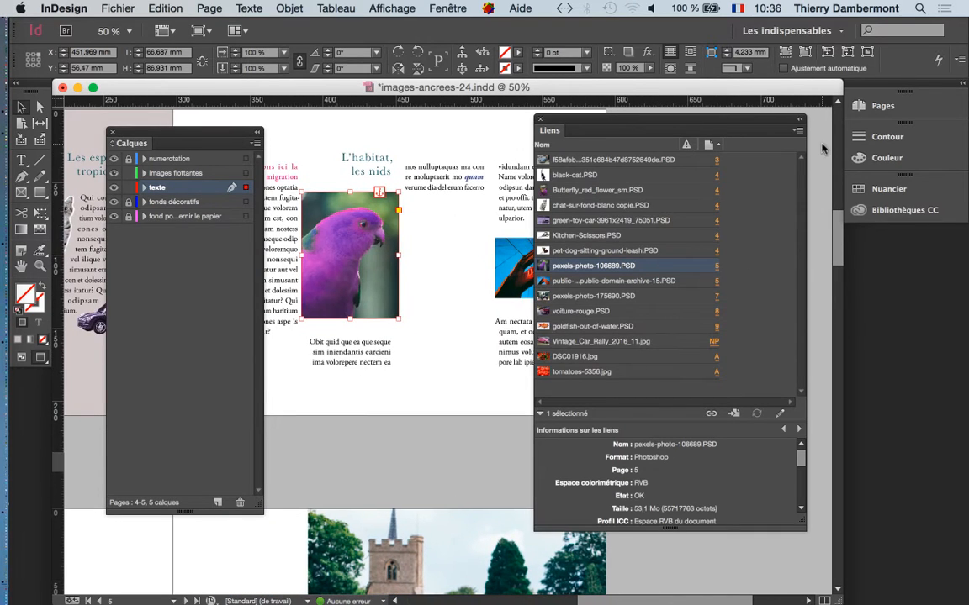
left_click(796, 132)
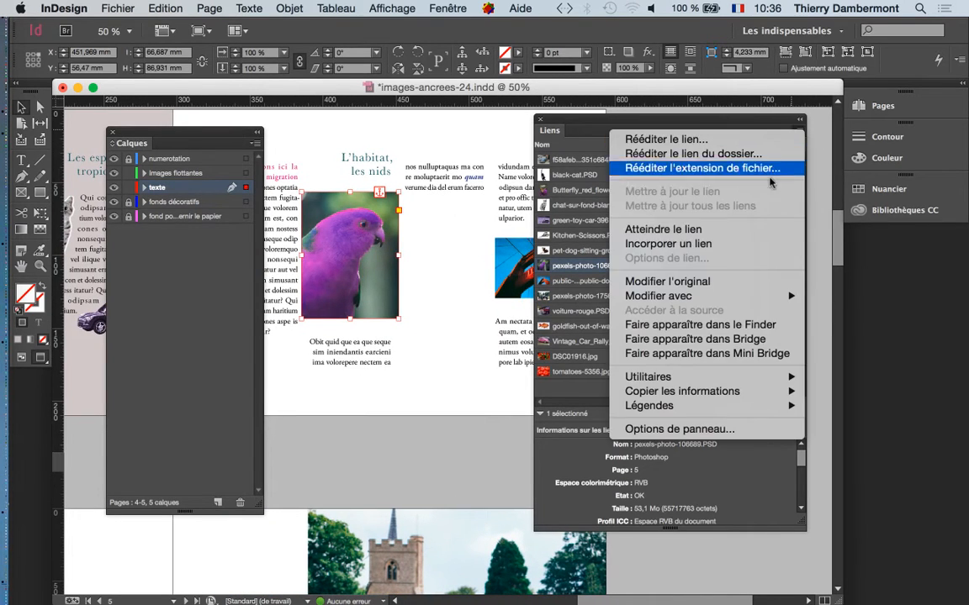
left_click(729, 281)
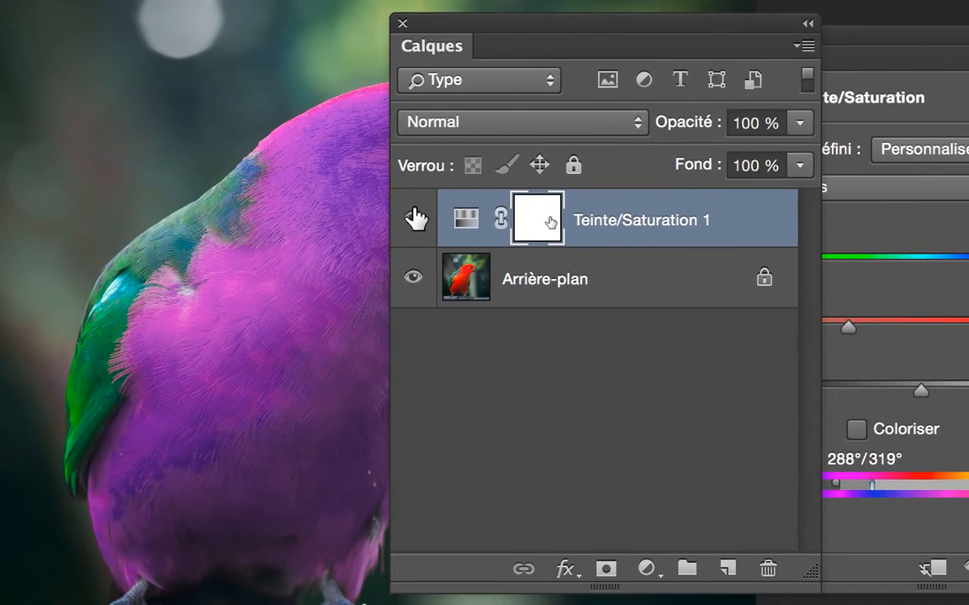
left_click(415, 219)
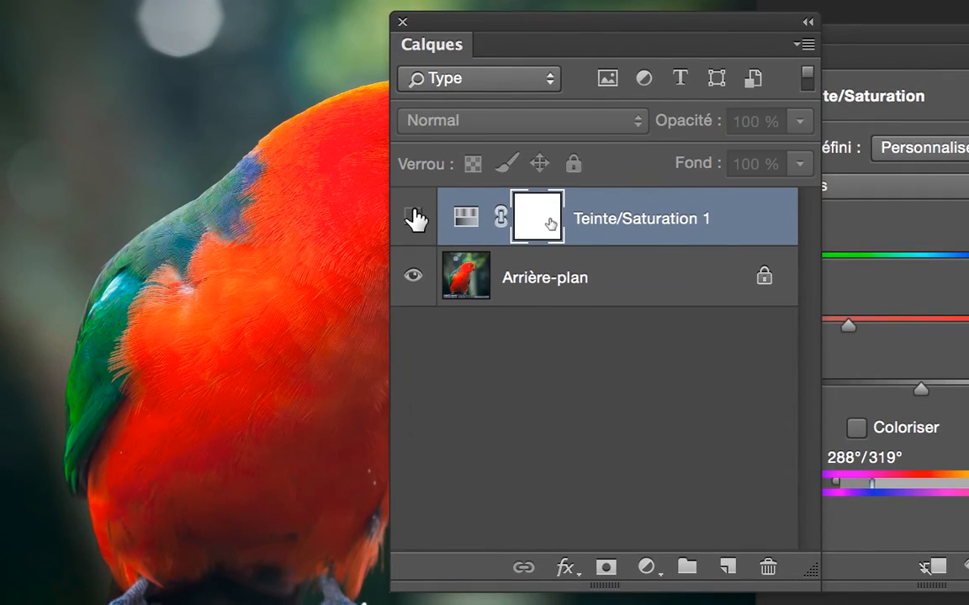
left_click(413, 219)
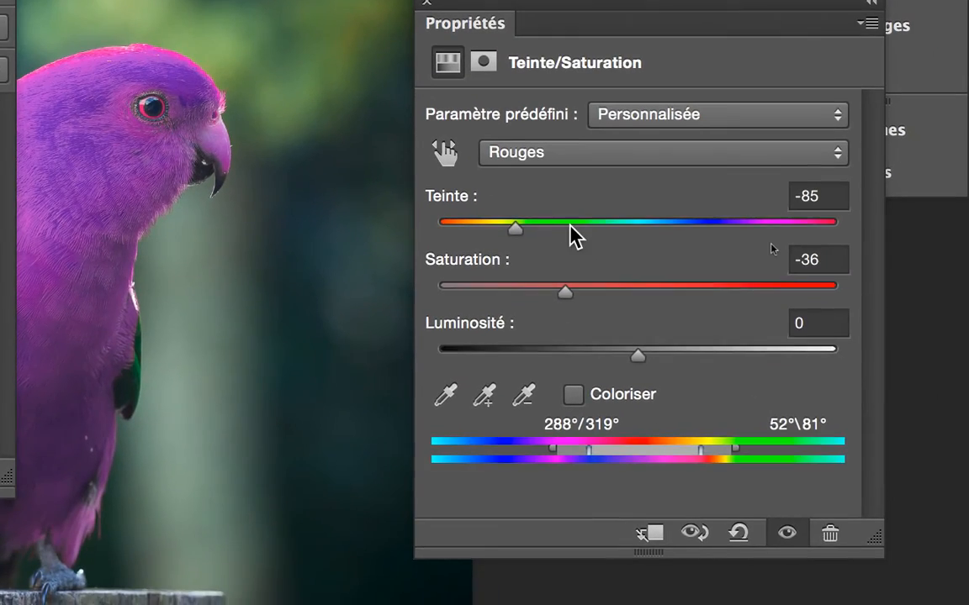
Step: Move the layers panel off the parrot and set the Rouges hue of Teinte/Saturation 1 to +163
left_click_drag(573, 234, 683, 234)
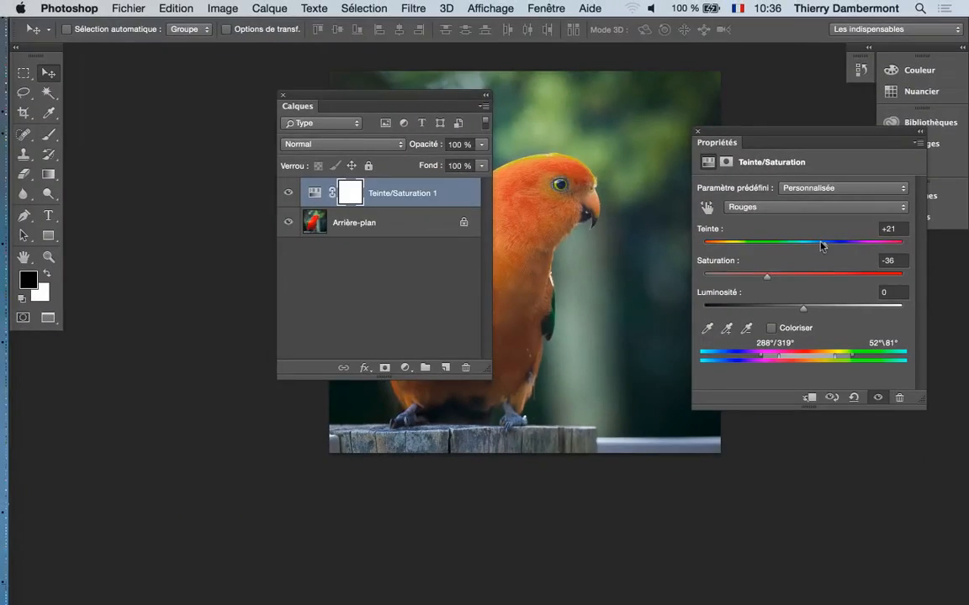
scroll(399, 276, "down", 2)
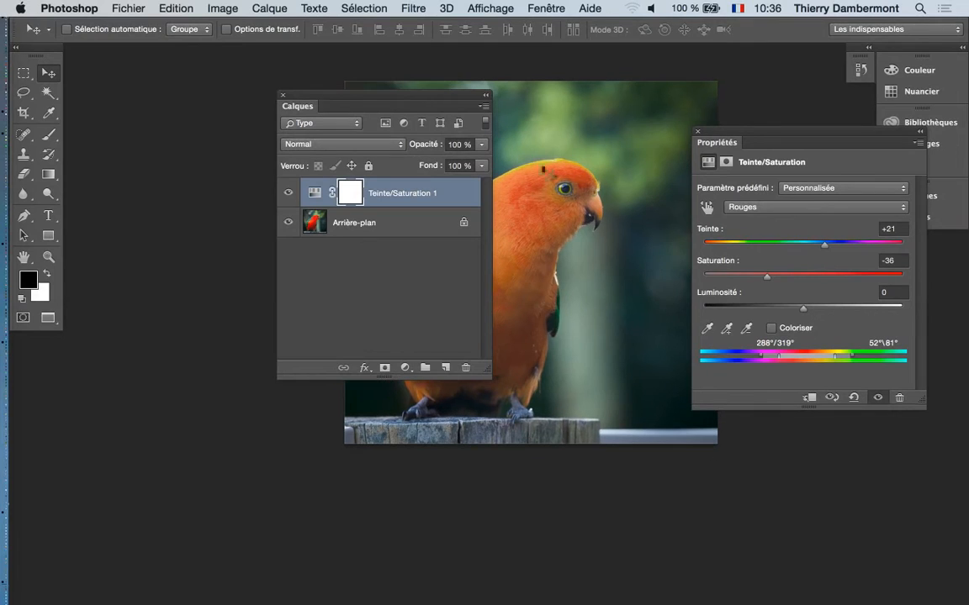
left_click_drag(336, 106, 167, 105)
left_click_drag(824, 243, 897, 246)
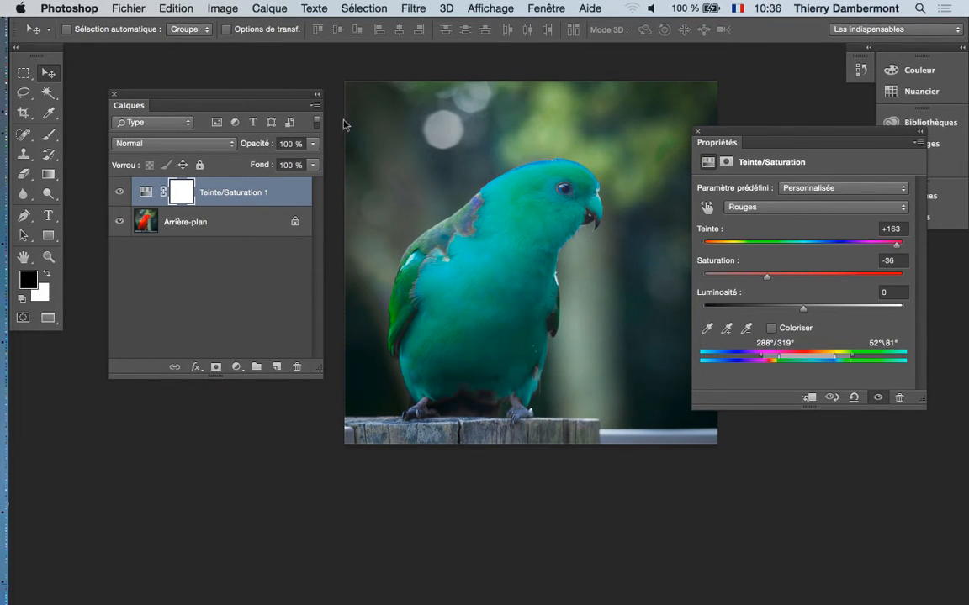
Step: Save the parrot image, switch back to InDesign, and examine the parrot up close in the layout
left_click(128, 9)
left_click(198, 159)
key("super+Tab")
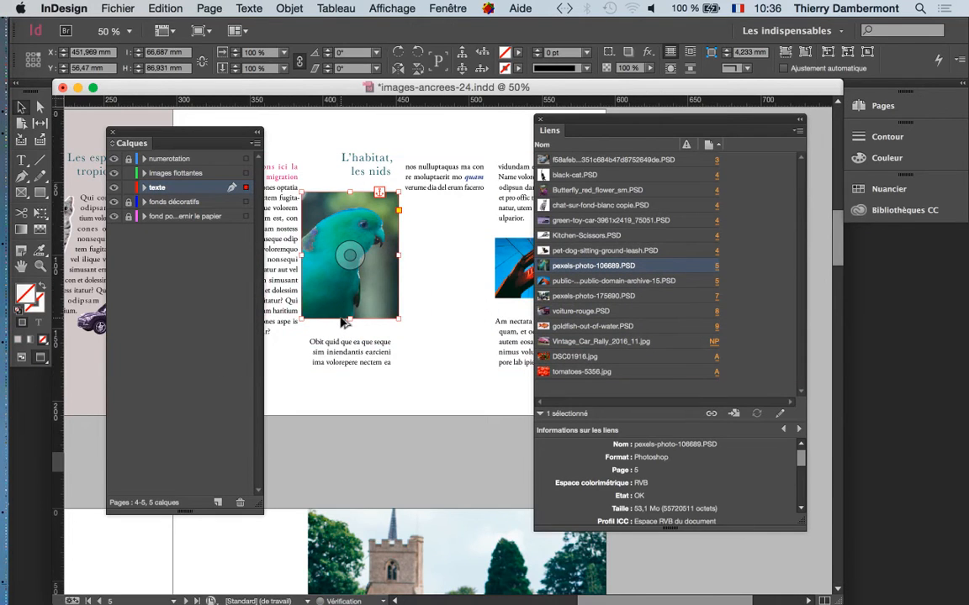
scroll(342, 321, "up", 3)
left_click_drag(388, 331, 430, 417)
left_click_drag(422, 378, 426, 396)
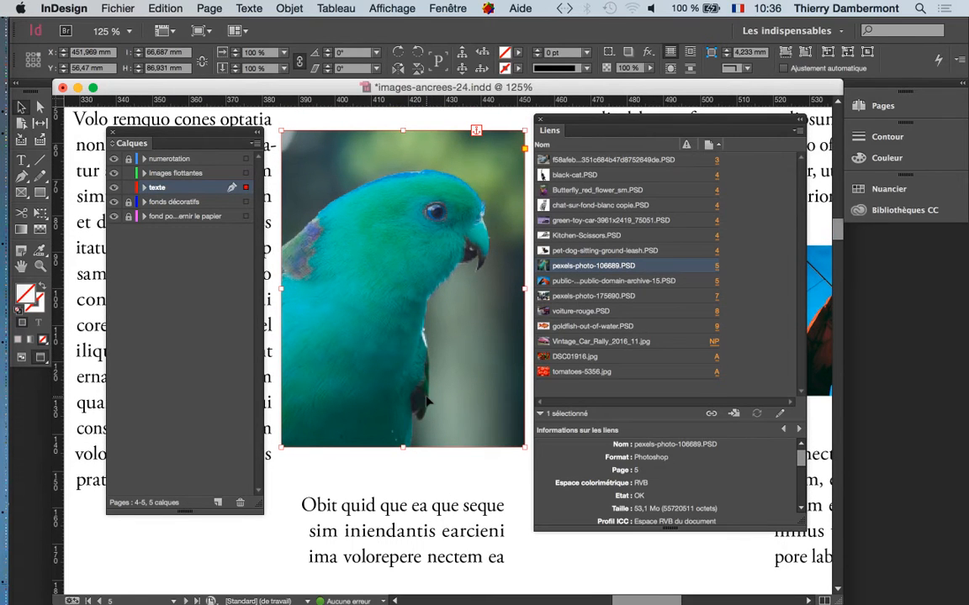